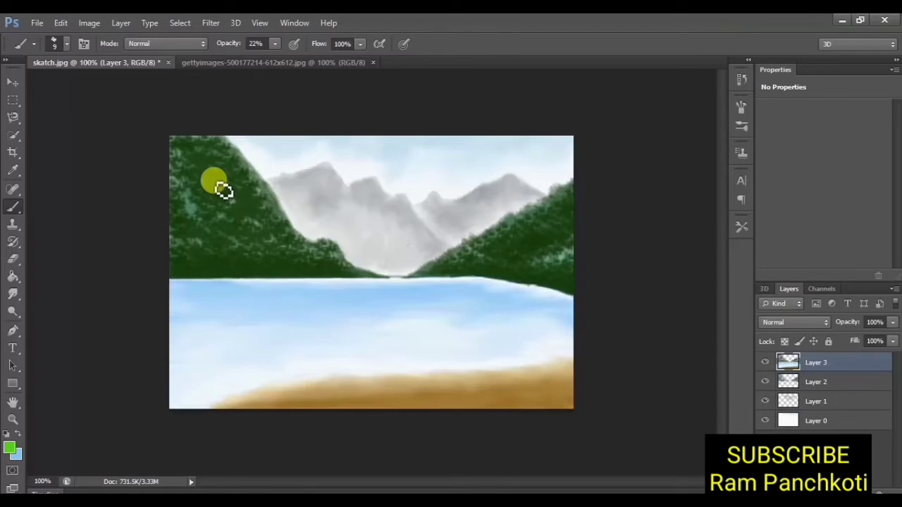
# Zoom the skatch.jpg landscape canvas in to 200%
pyautogui.scroll(2, 222, 189)
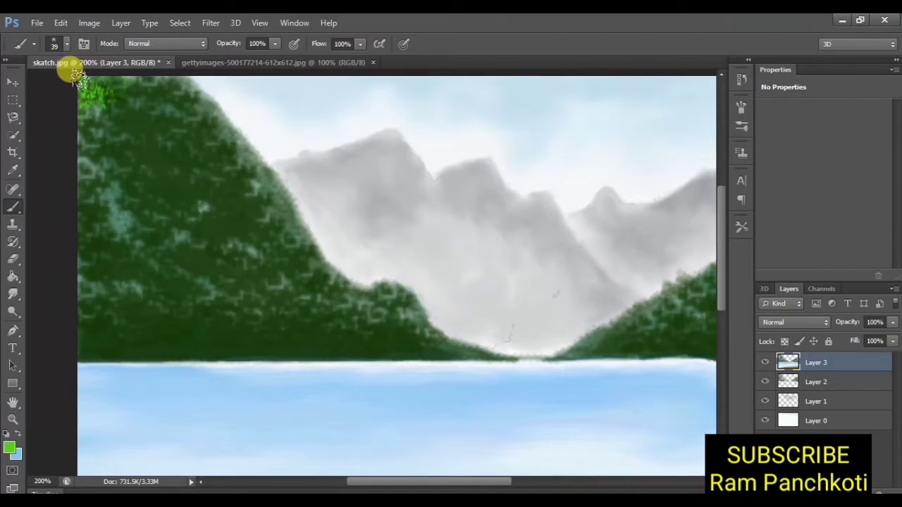
# Paint bright green foliage strokes over the left hill's slope, ridge and lower edge
pyautogui.moveTo(70, 74)
pyautogui.mouseDown()
pyautogui.moveTo(90, 62)
pyautogui.moveTo(101, 90)
pyautogui.moveTo(130, 67)
pyautogui.moveTo(121, 105)
pyautogui.moveTo(105, 117)
pyautogui.moveTo(74, 95)
pyautogui.moveTo(71, 106)
pyautogui.moveTo(77, 169)
pyautogui.moveTo(117, 138)
pyautogui.moveTo(102, 194)
pyautogui.moveTo(75, 183)
pyautogui.moveTo(137, 165)
pyautogui.moveTo(105, 186)
pyautogui.moveTo(163, 97)
pyautogui.mouseUp()
pyautogui.moveTo(185, 133); pyautogui.dragTo(277, 96)
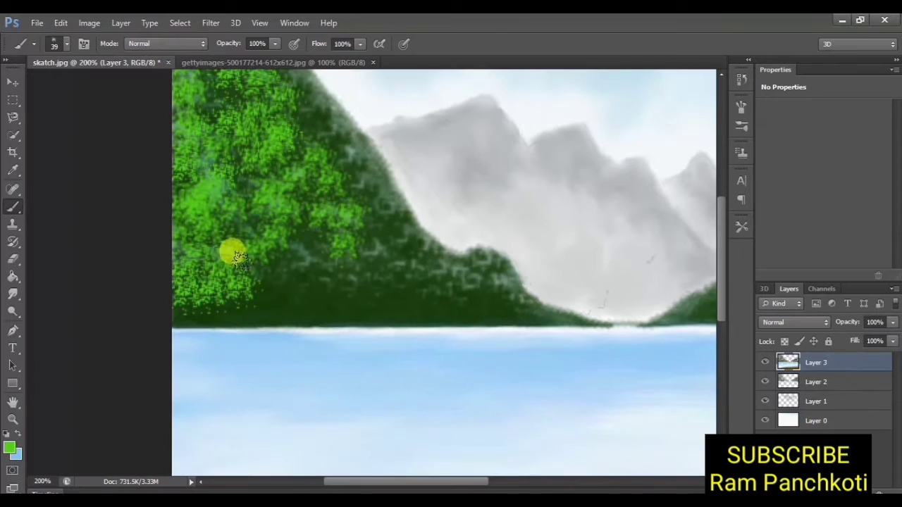
pyautogui.moveTo(232, 252)
pyautogui.mouseDown()
pyautogui.moveTo(263, 242)
pyautogui.moveTo(278, 264)
pyautogui.moveTo(302, 258)
pyautogui.moveTo(308, 237)
pyautogui.moveTo(314, 263)
pyautogui.moveTo(337, 268)
pyautogui.moveTo(360, 259)
pyautogui.moveTo(304, 263)
pyautogui.moveTo(340, 223)
pyautogui.moveTo(379, 262)
pyautogui.moveTo(468, 276)
pyautogui.moveTo(241, 105)
pyautogui.moveTo(289, 211)
pyautogui.mouseUp()
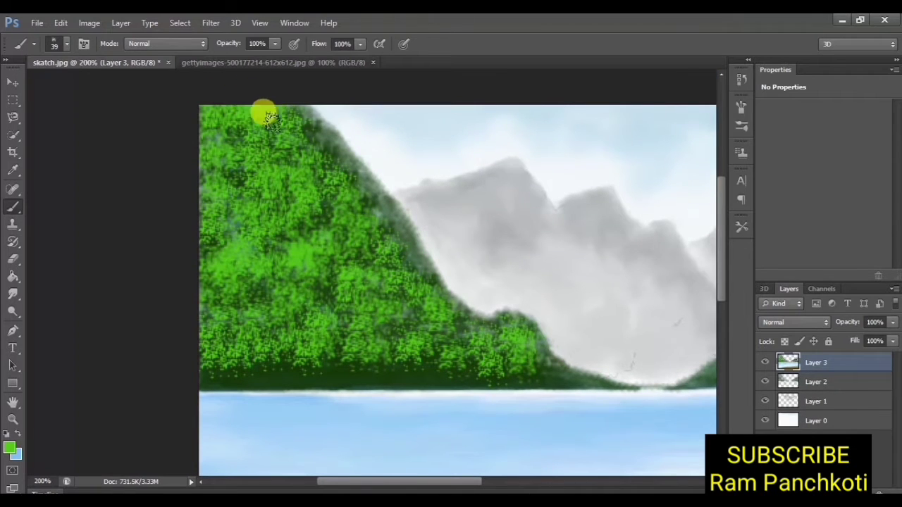
pyautogui.moveTo(270, 116)
pyautogui.mouseDown()
pyautogui.moveTo(248, 125)
pyautogui.moveTo(207, 177)
pyautogui.moveTo(184, 161)
pyautogui.moveTo(212, 219)
pyautogui.moveTo(181, 227)
pyautogui.moveTo(218, 263)
pyautogui.moveTo(187, 284)
pyautogui.moveTo(210, 327)
pyautogui.moveTo(233, 302)
pyautogui.moveTo(348, 318)
pyautogui.moveTo(322, 316)
pyautogui.moveTo(399, 336)
pyautogui.mouseUp()
pyautogui.moveTo(371, 235)
pyautogui.mouseDown()
pyautogui.moveTo(405, 246)
pyautogui.moveTo(373, 209)
pyautogui.moveTo(372, 176)
pyautogui.moveTo(332, 151)
pyautogui.moveTo(292, 84)
pyautogui.moveTo(242, 80)
pyautogui.moveTo(443, 282)
pyautogui.moveTo(366, 222)
pyautogui.moveTo(388, 212)
pyautogui.moveTo(355, 195)
pyautogui.moveTo(350, 176)
pyautogui.moveTo(310, 151)
pyautogui.moveTo(312, 125)
pyautogui.mouseUp()
pyautogui.moveTo(525, 366)
pyautogui.mouseDown()
pyautogui.moveTo(681, 467)
pyautogui.moveTo(651, 444)
pyautogui.mouseUp()
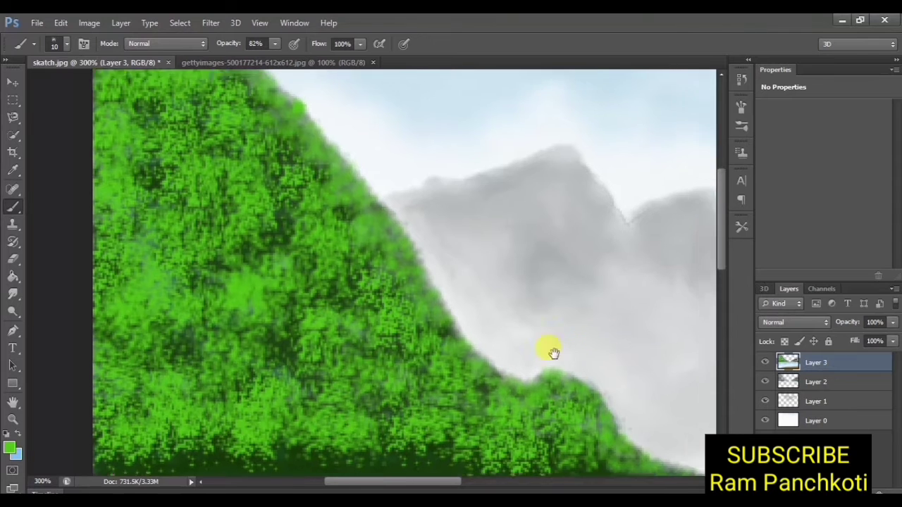
pyautogui.moveTo(548, 352)
pyautogui.mouseDown()
pyautogui.moveTo(463, 302)
pyautogui.moveTo(415, 355)
pyautogui.moveTo(392, 349)
pyautogui.mouseUp()
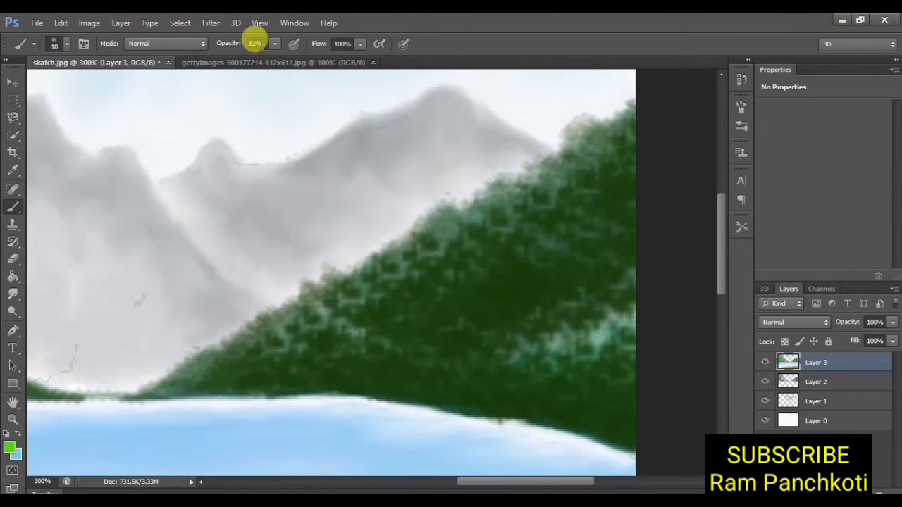
# Enlarge the brush to size 25 and dab bright green foliage up the right hill
pyautogui.click(275, 46)
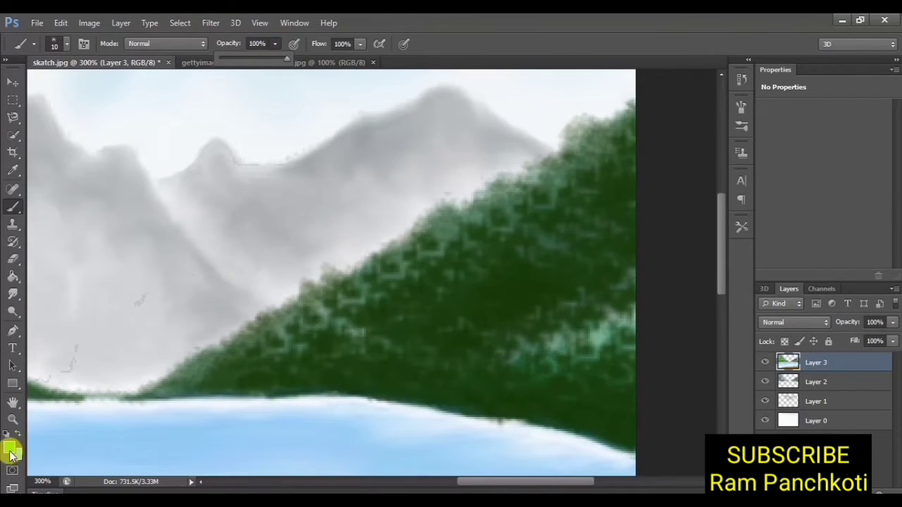
pyautogui.press(']')
pyautogui.press(']')
pyautogui.press(']')
pyautogui.click(419, 338)
pyautogui.click(453, 317)
pyautogui.click(491, 331)
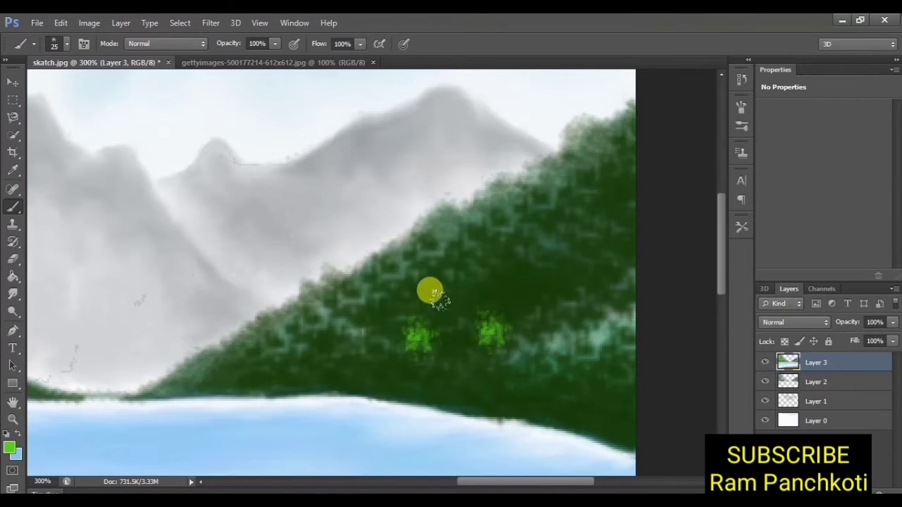
pyautogui.click(519, 289)
pyautogui.click(541, 250)
pyautogui.click(549, 302)
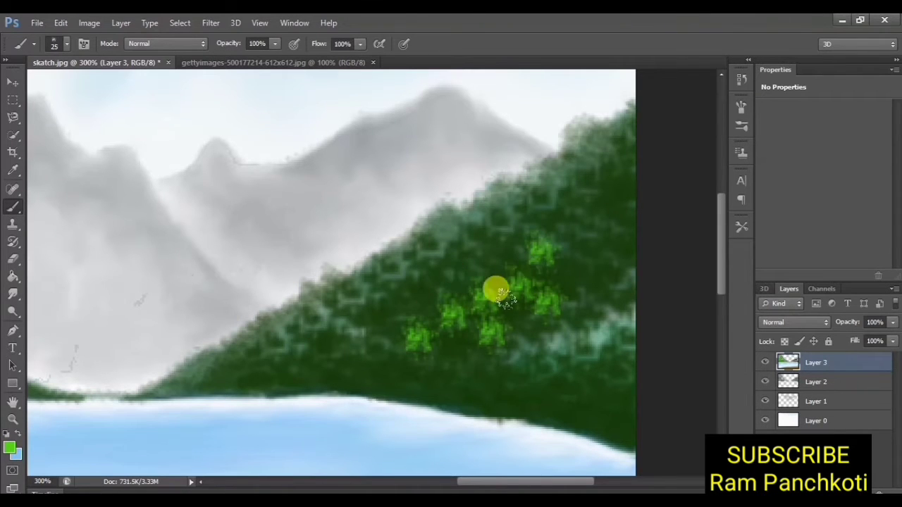
pyautogui.click(485, 313)
pyautogui.click(560, 264)
pyautogui.click(574, 286)
pyautogui.click(619, 291)
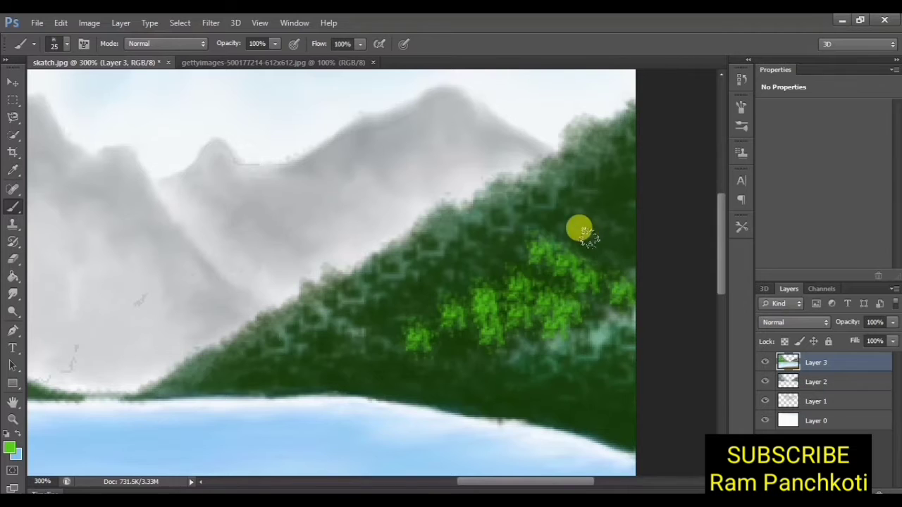
pyautogui.click(610, 240)
pyautogui.click(553, 212)
pyautogui.click(585, 159)
pyautogui.click(605, 187)
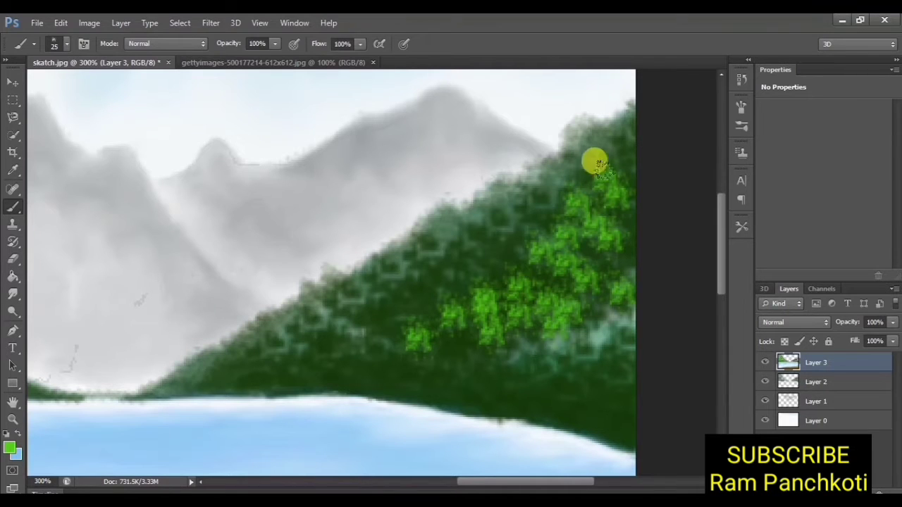
pyautogui.click(607, 144)
# Stroke foliage over the right hill's side and lower edge, then its upper edge at 66% opacity
pyautogui.moveTo(611, 148)
pyautogui.mouseDown()
pyautogui.moveTo(578, 368)
pyautogui.moveTo(589, 353)
pyautogui.moveTo(620, 341)
pyautogui.mouseUp()
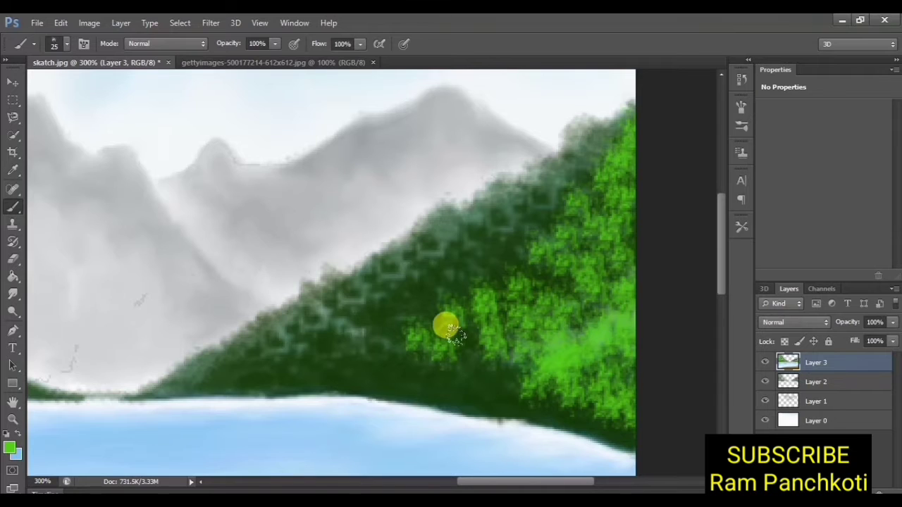
pyautogui.moveTo(426, 345)
pyautogui.mouseDown()
pyautogui.moveTo(459, 346)
pyautogui.moveTo(291, 329)
pyautogui.moveTo(303, 340)
pyautogui.moveTo(365, 339)
pyautogui.moveTo(348, 302)
pyautogui.moveTo(373, 304)
pyautogui.moveTo(305, 304)
pyautogui.mouseUp()
pyautogui.press('6')
pyautogui.press('6')
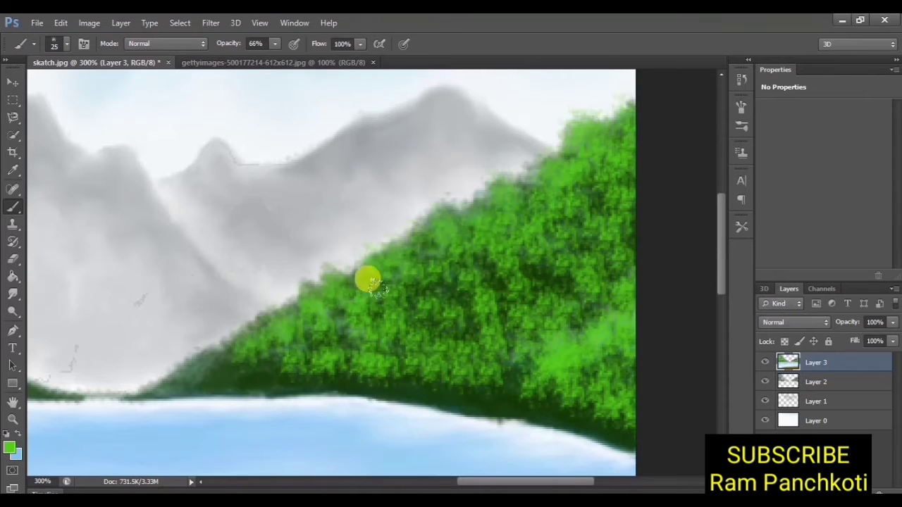
pyautogui.moveTo(380, 275)
pyautogui.mouseDown()
pyautogui.moveTo(306, 298)
pyautogui.moveTo(409, 244)
pyautogui.moveTo(393, 264)
pyautogui.moveTo(519, 217)
pyautogui.moveTo(548, 165)
pyautogui.moveTo(451, 275)
pyautogui.mouseUp()
# Soften the hill's lower-left edge along the lake with a size 10 brush
pyautogui.press('[')
pyautogui.press('[')
pyautogui.press('[')
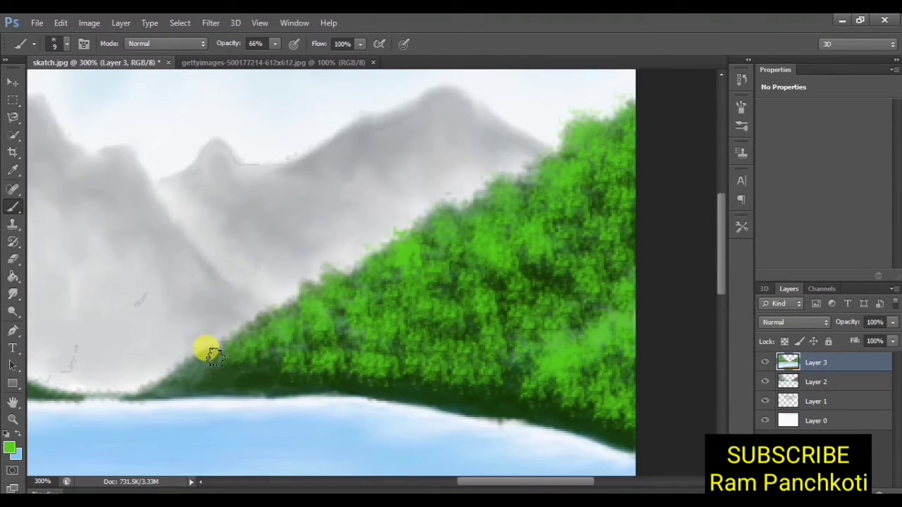
pyautogui.scroll(1, 216, 378)
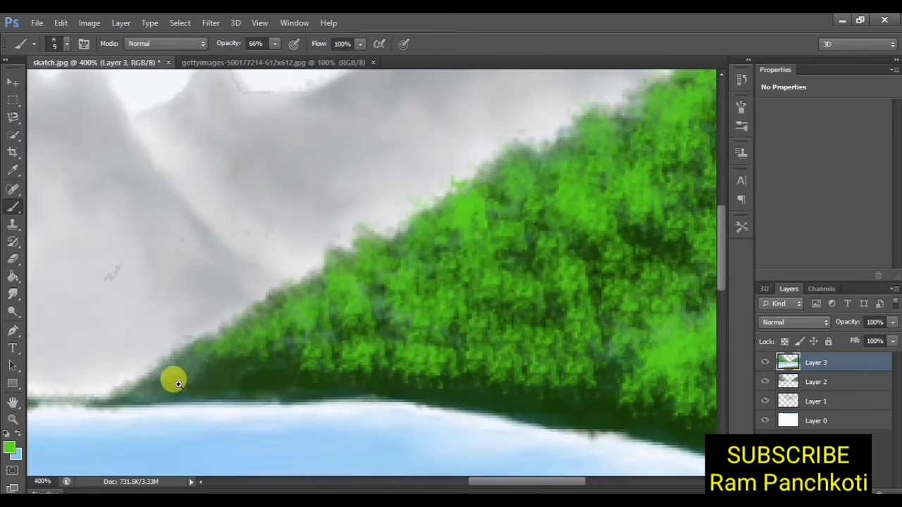
pyautogui.scroll(1, 174, 379)
pyautogui.scroll(1, 162, 391)
pyautogui.moveTo(182, 334); pyautogui.dragTo(217, 337)
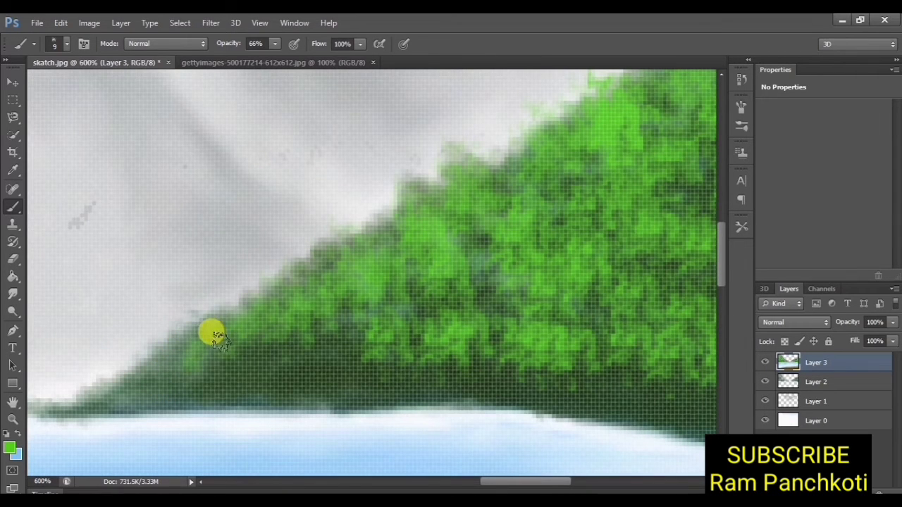
pyautogui.press('[')
pyautogui.press('[')
pyautogui.press('[')
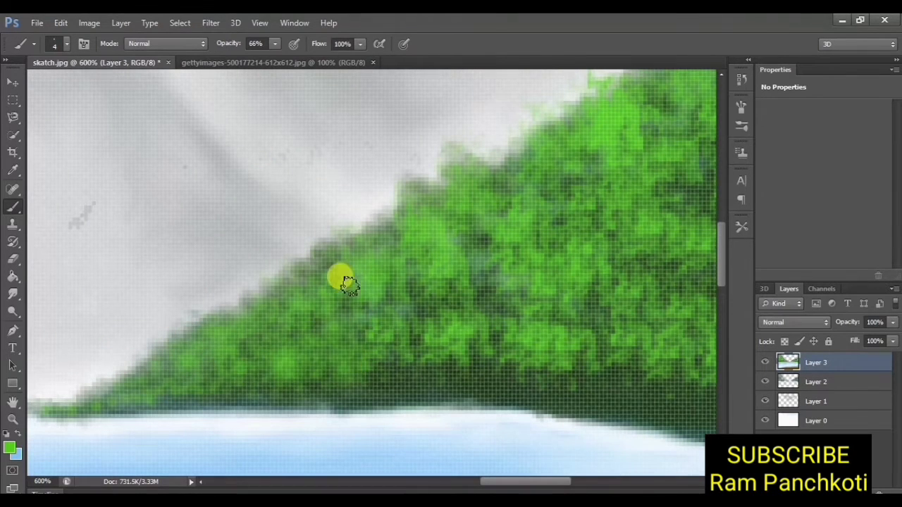
pyautogui.scroll(-1, 423, 300)
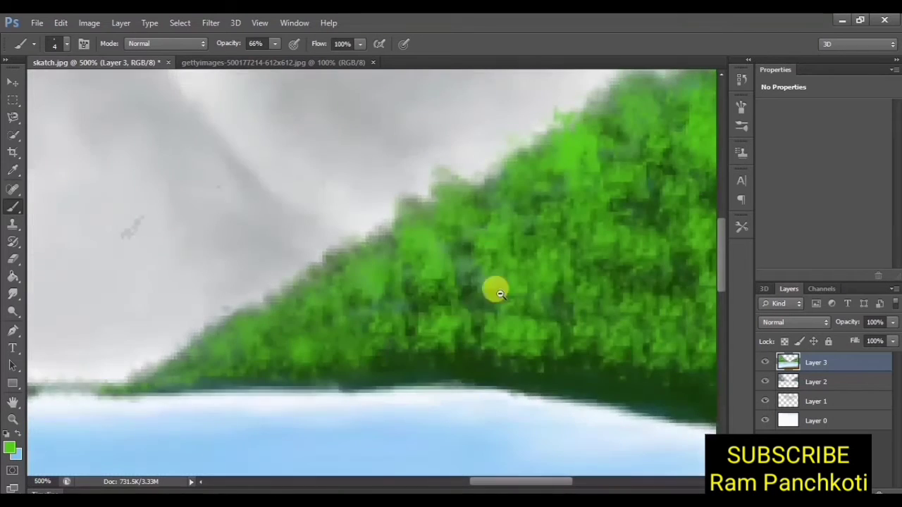
pyautogui.scroll(-1, 556, 291)
pyautogui.scroll(-2, 560, 291)
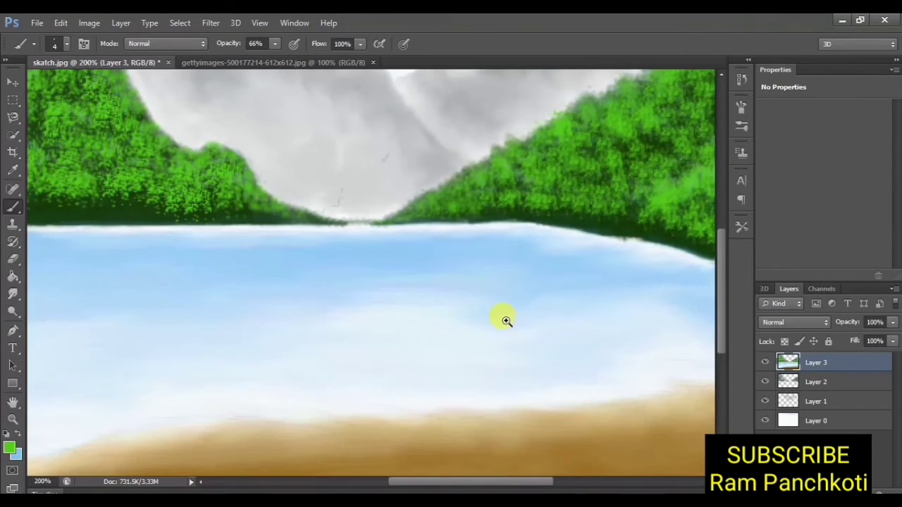
pyautogui.scroll(-1, 487, 313)
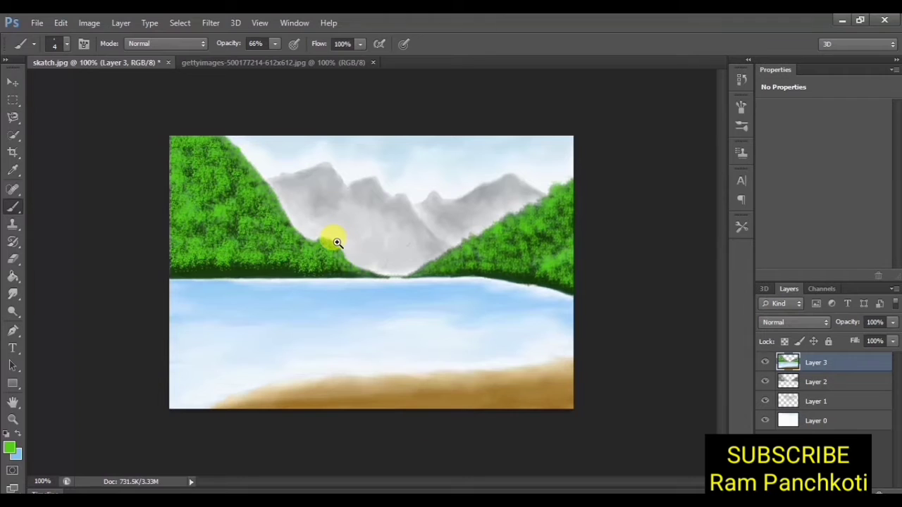
pyautogui.scroll(1, 337, 243)
# Touch up the green tree line above the lake with a size 20 brush
pyautogui.press(']')
pyautogui.press(']')
pyautogui.press(']')
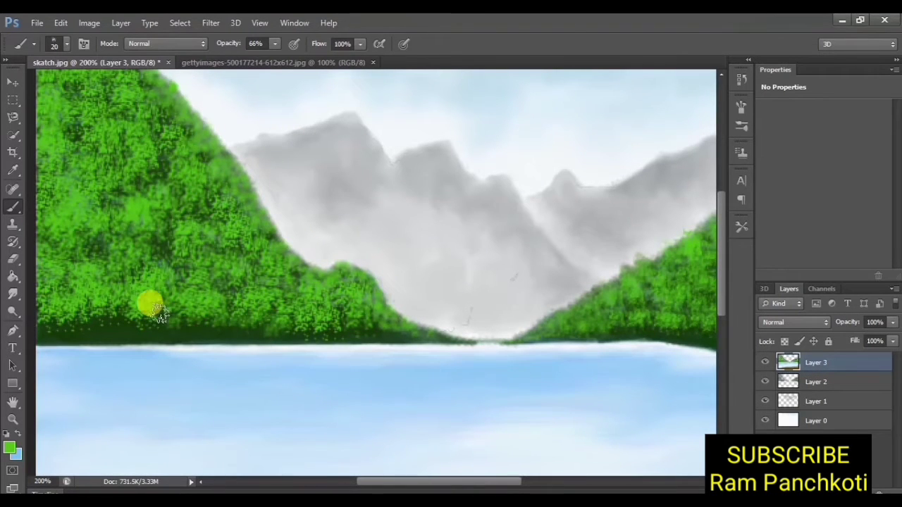
pyautogui.moveTo(261, 317); pyautogui.dragTo(151, 326)
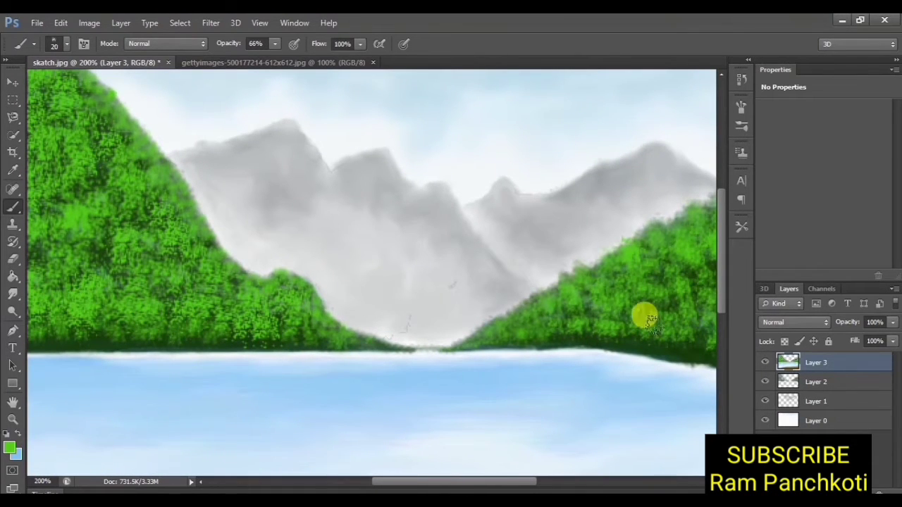
pyautogui.moveTo(578, 318); pyautogui.dragTo(346, 338)
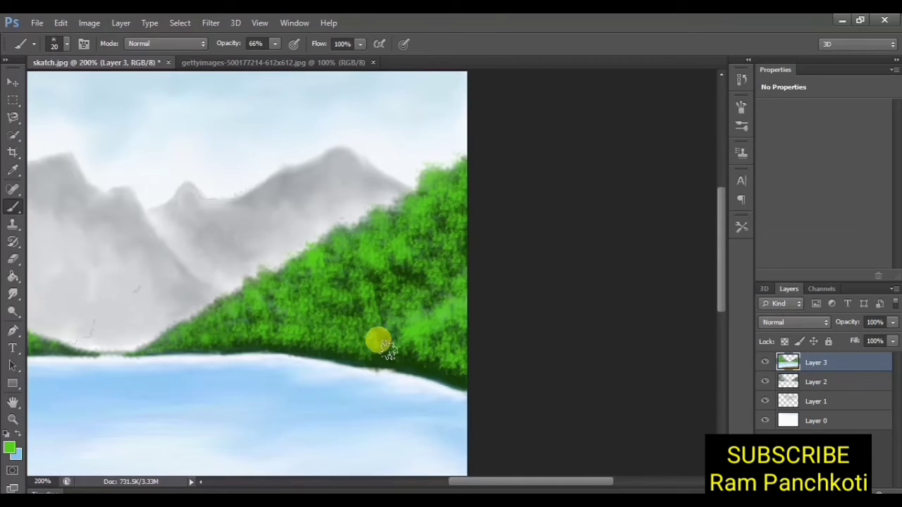
pyautogui.moveTo(383, 333)
pyautogui.mouseDown()
pyautogui.moveTo(409, 336)
pyautogui.moveTo(432, 358)
pyautogui.moveTo(439, 261)
pyautogui.moveTo(507, 308)
pyautogui.mouseUp()
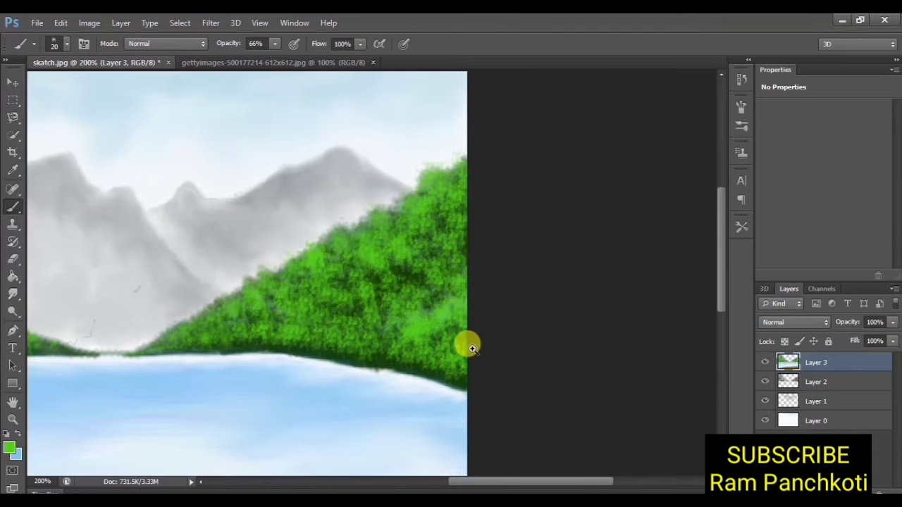
# Zoom in on the gap between the hills and show the Brush Tip Shape settings
pyautogui.keyDown('ctrl'); pyautogui.keyDown('alt'); pyautogui.click(445, 364); pyautogui.keyUp('alt'); pyautogui.keyUp('ctrl')
pyautogui.keyDown('ctrl'); pyautogui.click(398, 259); pyautogui.keyUp('ctrl')
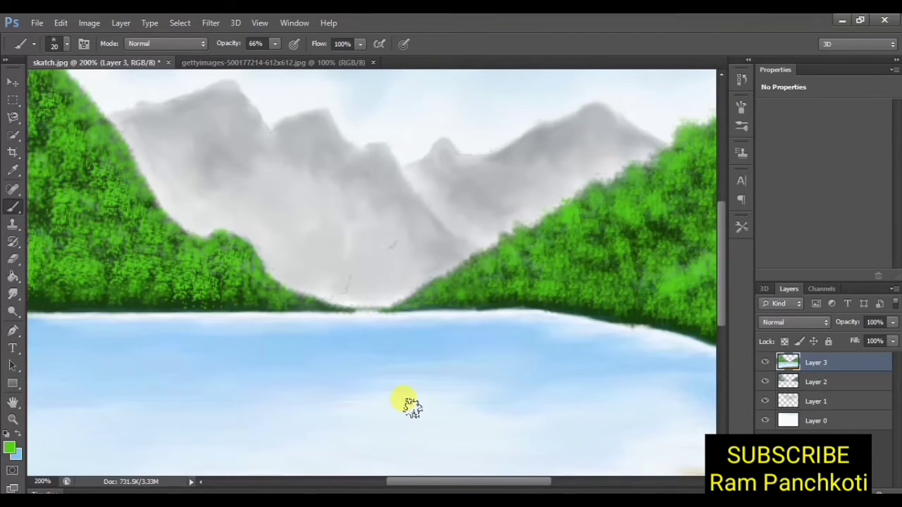
pyautogui.click(741, 106)
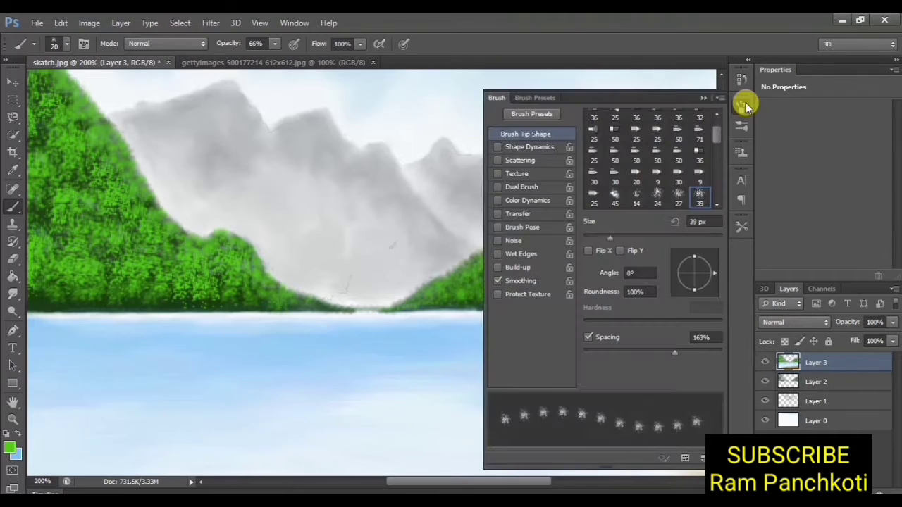
# Set up a 66 px brush tip, a lighter dark blue colour and 11% opacity
pyautogui.moveTo(719, 138); pyautogui.dragTo(719, 172)
pyautogui.click(700, 132)
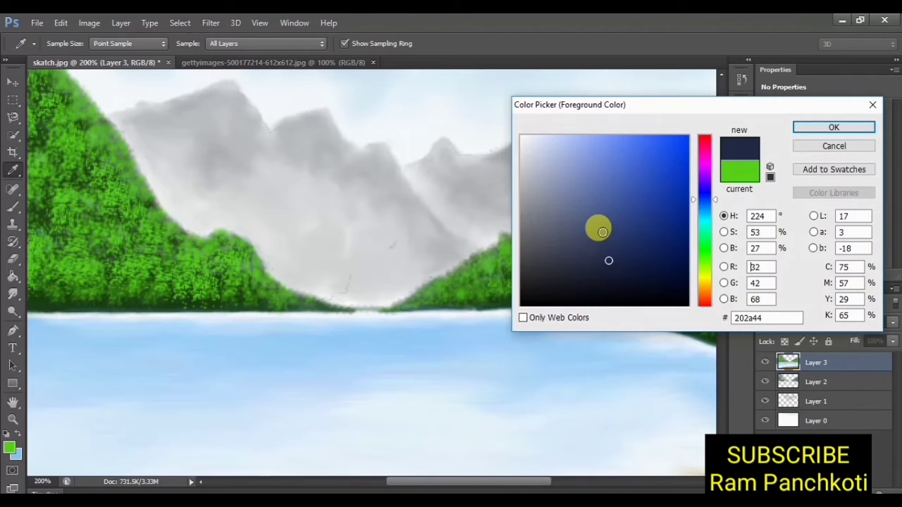
pyautogui.moveTo(602, 232); pyautogui.dragTo(609, 229)
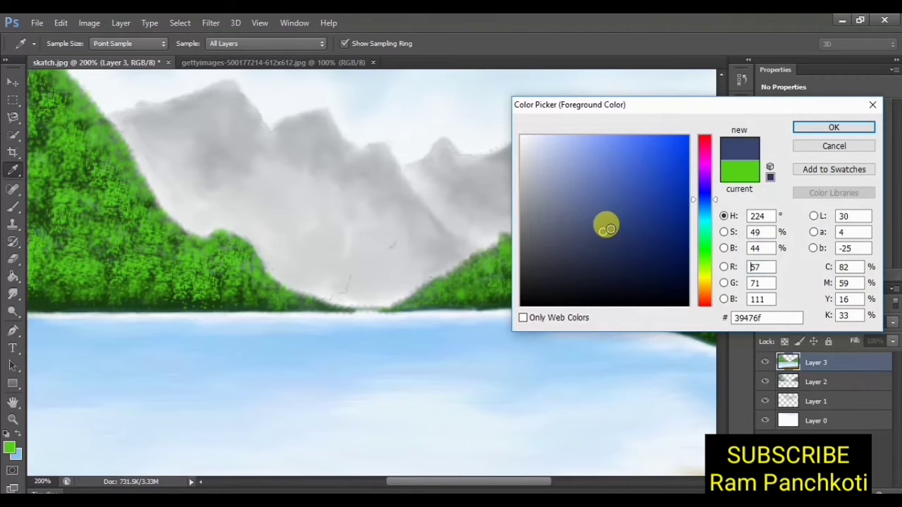
pyautogui.click(804, 127)
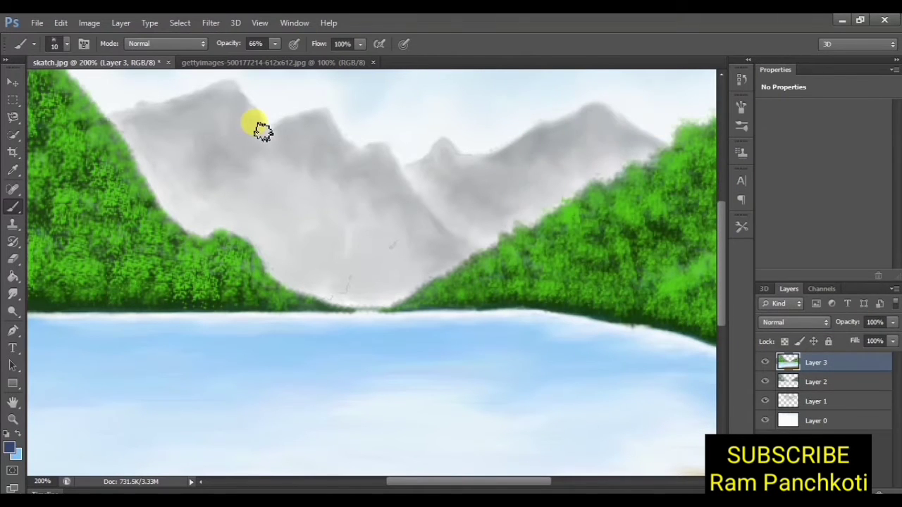
pyautogui.moveTo(222, 95); pyautogui.dragTo(267, 58)
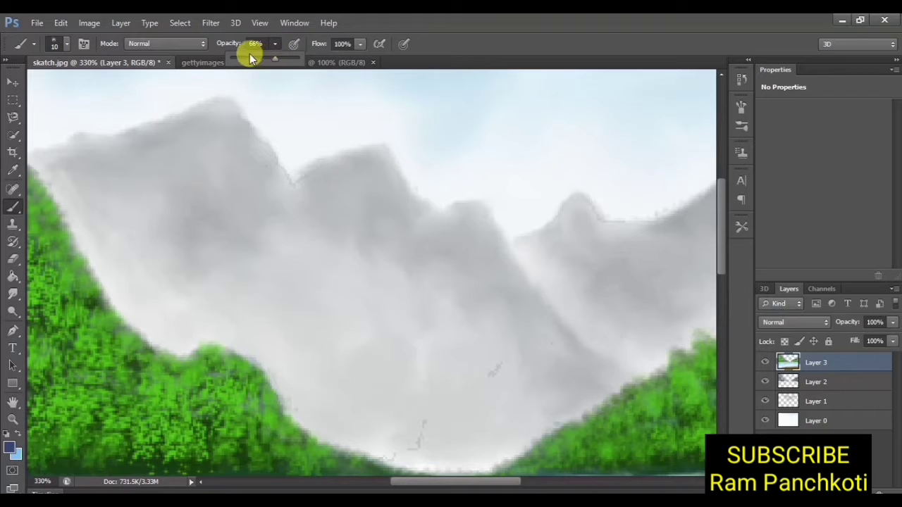
pyautogui.click(188, 124)
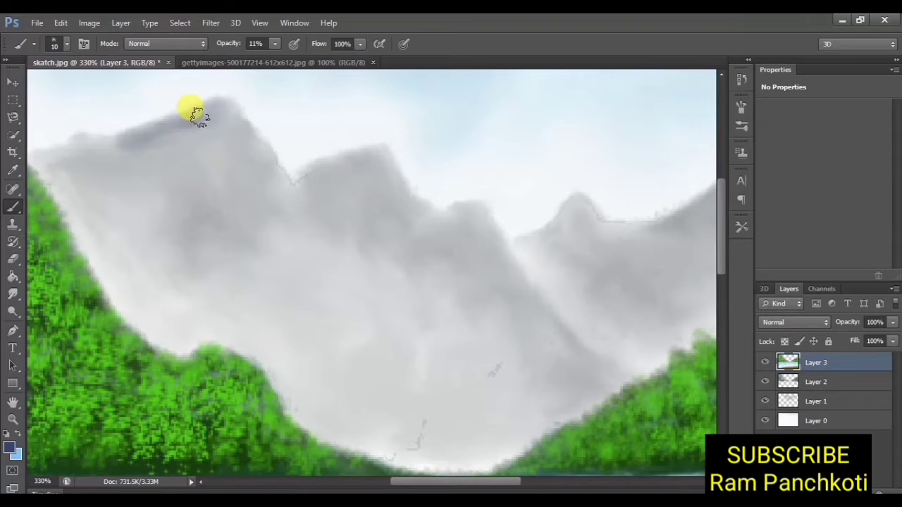
# Darken the left, central and right mountain ridges, peaks and slopes, then blend the mist
pyautogui.moveTo(85, 141); pyautogui.dragTo(241, 162)
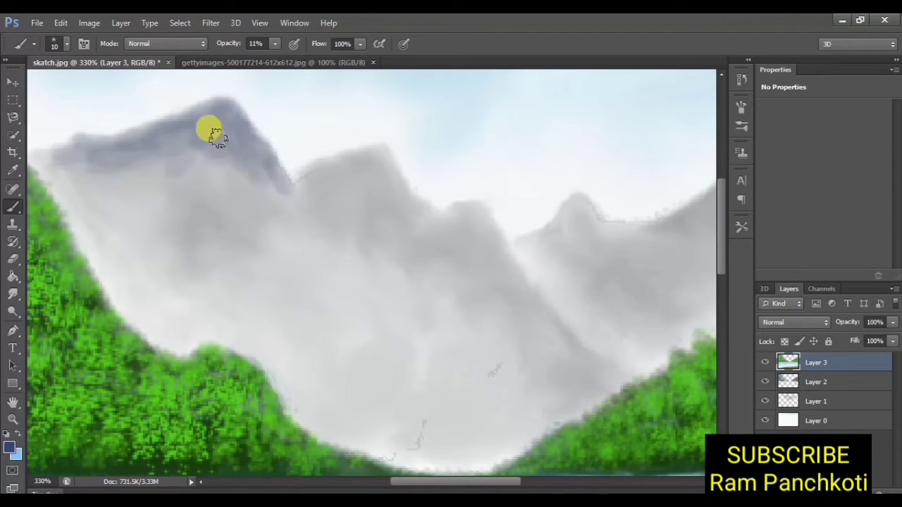
pyautogui.moveTo(210, 131)
pyautogui.mouseDown()
pyautogui.moveTo(247, 231)
pyautogui.moveTo(272, 216)
pyautogui.moveTo(150, 217)
pyautogui.moveTo(76, 189)
pyautogui.moveTo(215, 255)
pyautogui.moveTo(235, 246)
pyautogui.mouseUp()
pyautogui.moveTo(193, 220)
pyautogui.mouseDown()
pyautogui.moveTo(215, 249)
pyautogui.moveTo(191, 233)
pyautogui.moveTo(195, 268)
pyautogui.moveTo(197, 249)
pyautogui.moveTo(358, 196)
pyautogui.moveTo(296, 197)
pyautogui.moveTo(367, 186)
pyautogui.moveTo(455, 211)
pyautogui.mouseUp()
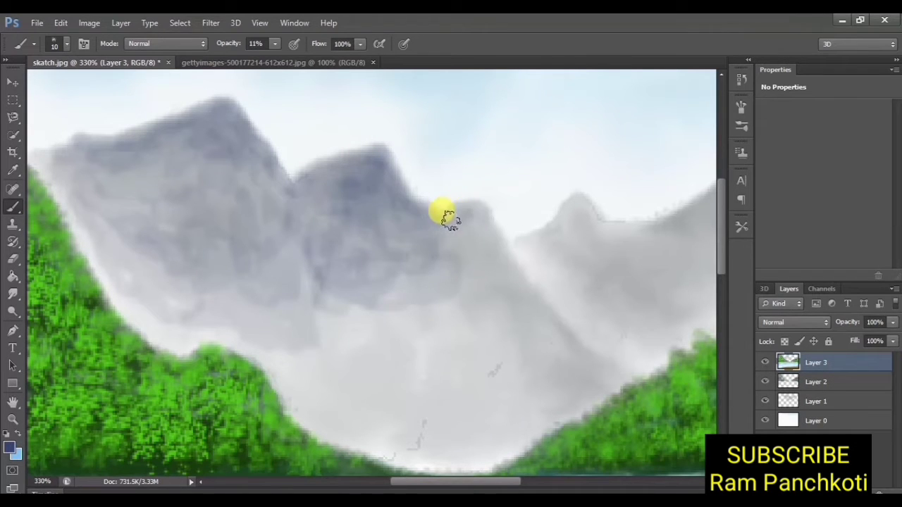
pyautogui.moveTo(447, 217)
pyautogui.mouseDown()
pyautogui.moveTo(517, 343)
pyautogui.moveTo(514, 298)
pyautogui.moveTo(451, 314)
pyautogui.moveTo(425, 361)
pyautogui.moveTo(373, 328)
pyautogui.moveTo(433, 325)
pyautogui.moveTo(411, 389)
pyautogui.moveTo(336, 382)
pyautogui.moveTo(328, 359)
pyautogui.moveTo(406, 356)
pyautogui.moveTo(411, 344)
pyautogui.mouseUp()
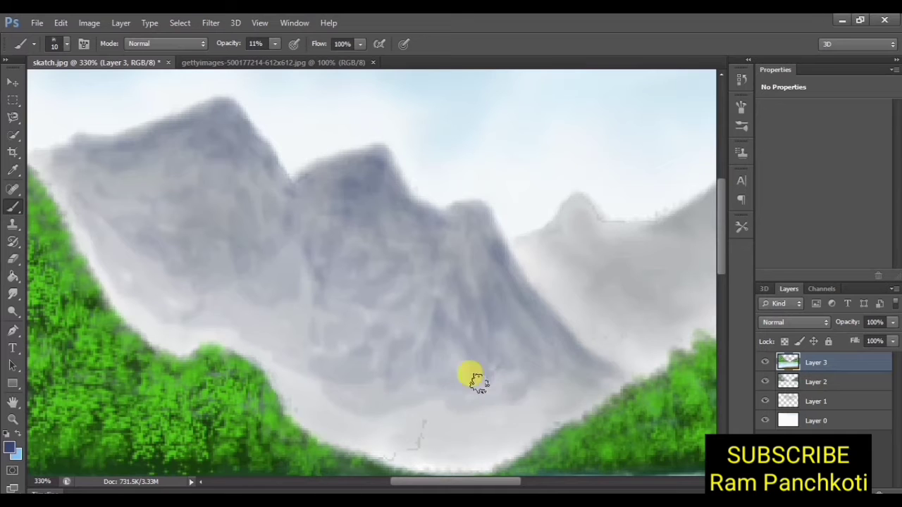
pyautogui.moveTo(606, 301); pyautogui.dragTo(298, 312)
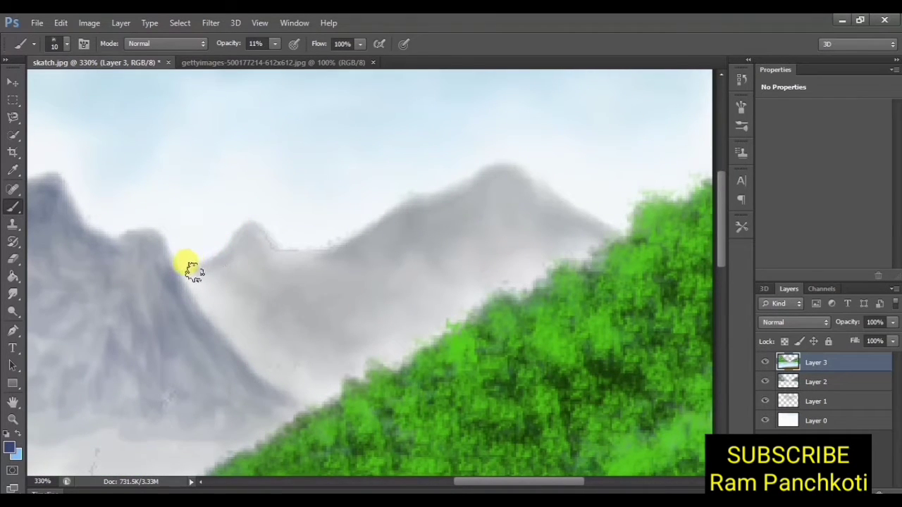
pyautogui.moveTo(246, 232)
pyautogui.mouseDown()
pyautogui.moveTo(237, 312)
pyautogui.moveTo(490, 200)
pyautogui.mouseUp()
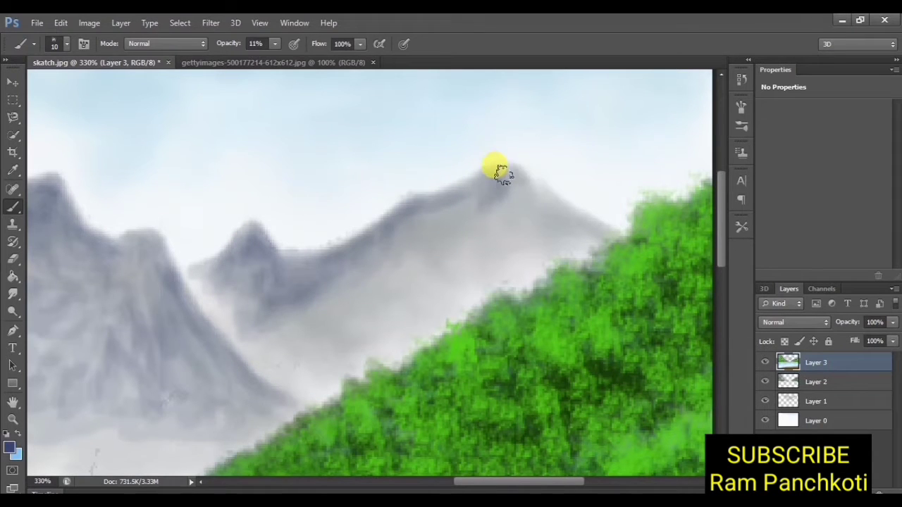
pyautogui.moveTo(503, 168)
pyautogui.mouseDown()
pyautogui.moveTo(372, 282)
pyautogui.moveTo(373, 263)
pyautogui.moveTo(304, 296)
pyautogui.moveTo(346, 305)
pyautogui.moveTo(368, 325)
pyautogui.mouseUp()
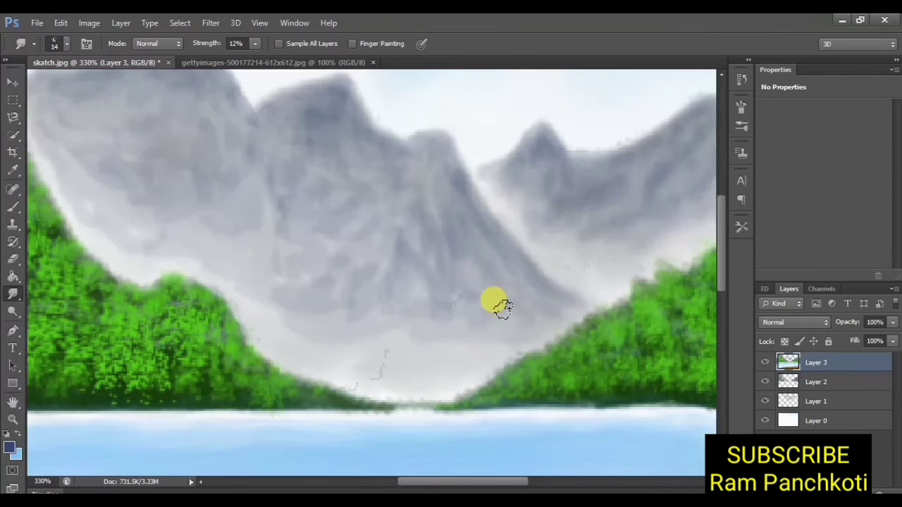
pyautogui.moveTo(528, 322)
pyautogui.mouseDown()
pyautogui.moveTo(490, 329)
pyautogui.moveTo(413, 282)
pyautogui.moveTo(411, 177)
pyautogui.moveTo(280, 337)
pyautogui.mouseUp()
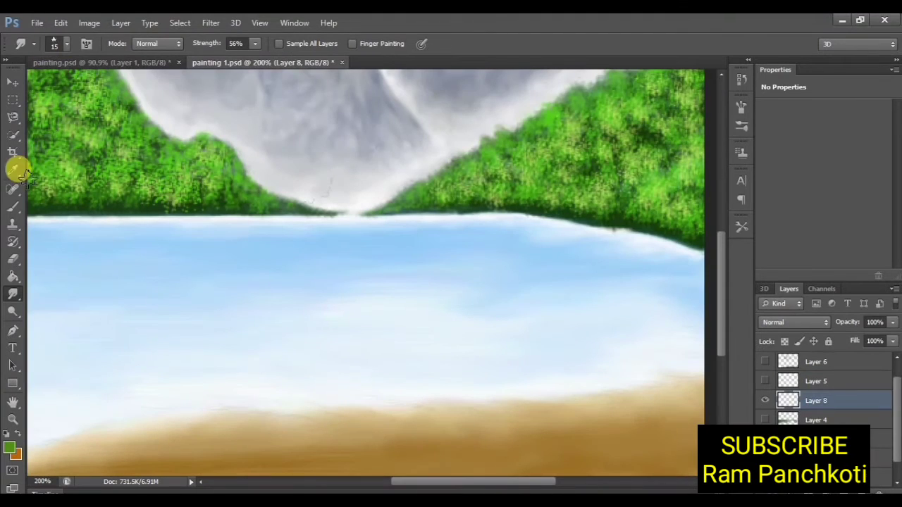
# Paint green reflection bands across the lake's top, from the left edge to the right shore
pyautogui.click(12, 208)
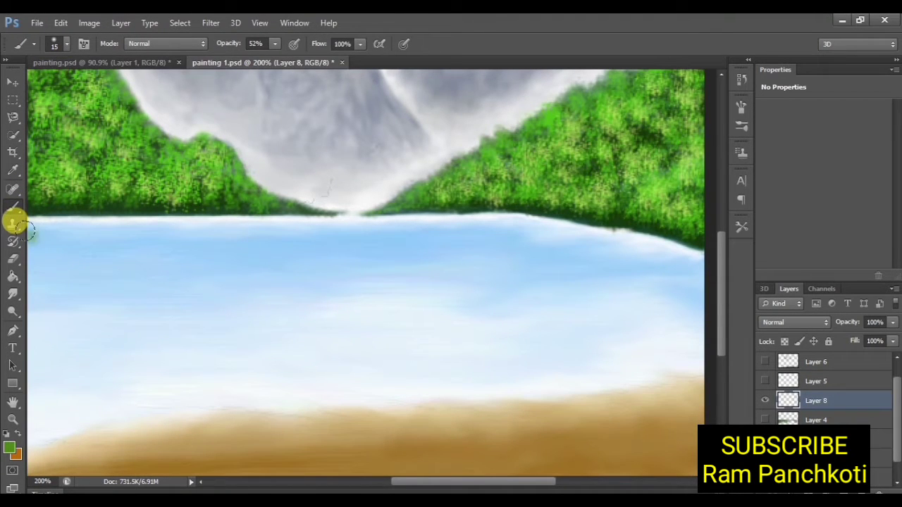
pyautogui.moveTo(32, 230); pyautogui.dragTo(491, 221)
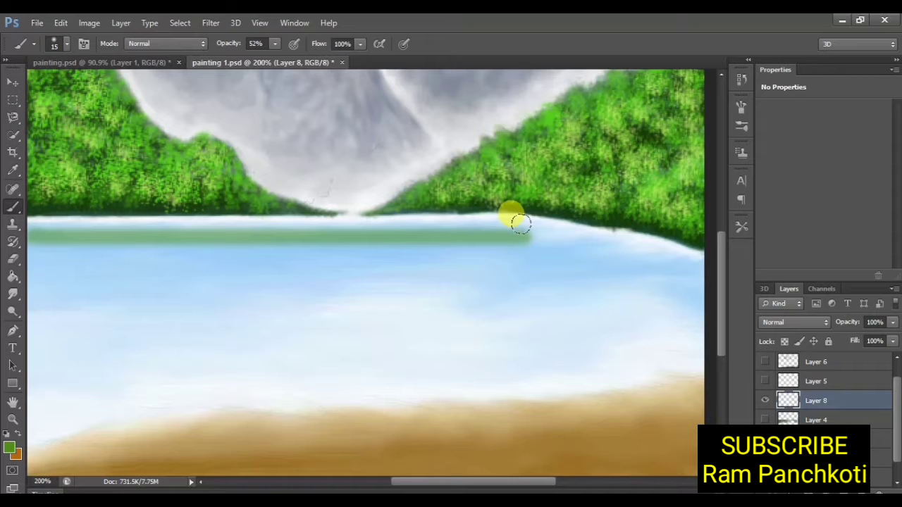
pyautogui.moveTo(520, 223)
pyautogui.mouseDown()
pyautogui.moveTo(383, 212)
pyautogui.moveTo(125, 233)
pyautogui.moveTo(16, 225)
pyautogui.moveTo(134, 237)
pyautogui.mouseUp()
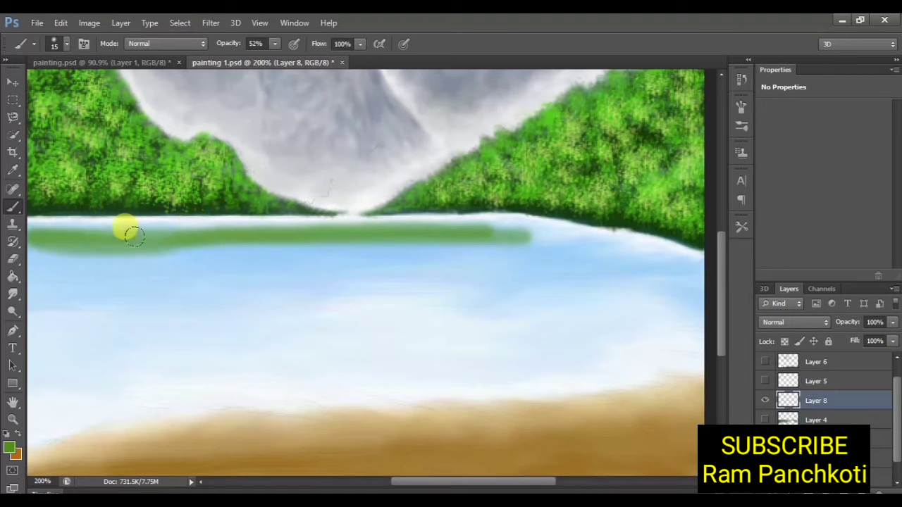
pyautogui.moveTo(35, 244)
pyautogui.mouseDown()
pyautogui.moveTo(312, 222)
pyautogui.moveTo(77, 230)
pyautogui.moveTo(116, 253)
pyautogui.moveTo(518, 218)
pyautogui.moveTo(483, 240)
pyautogui.moveTo(343, 252)
pyautogui.mouseUp()
pyautogui.moveTo(185, 262)
pyautogui.mouseDown()
pyautogui.moveTo(8, 251)
pyautogui.moveTo(125, 241)
pyautogui.mouseUp()
pyautogui.moveTo(321, 240)
pyautogui.mouseDown()
pyautogui.moveTo(24, 236)
pyautogui.moveTo(282, 232)
pyautogui.moveTo(130, 255)
pyautogui.moveTo(24, 251)
pyautogui.moveTo(216, 250)
pyautogui.moveTo(425, 230)
pyautogui.moveTo(584, 245)
pyautogui.mouseUp()
pyautogui.moveTo(583, 245)
pyautogui.mouseDown()
pyautogui.moveTo(530, 244)
pyautogui.moveTo(556, 263)
pyautogui.moveTo(466, 261)
pyautogui.moveTo(519, 236)
pyautogui.mouseUp()
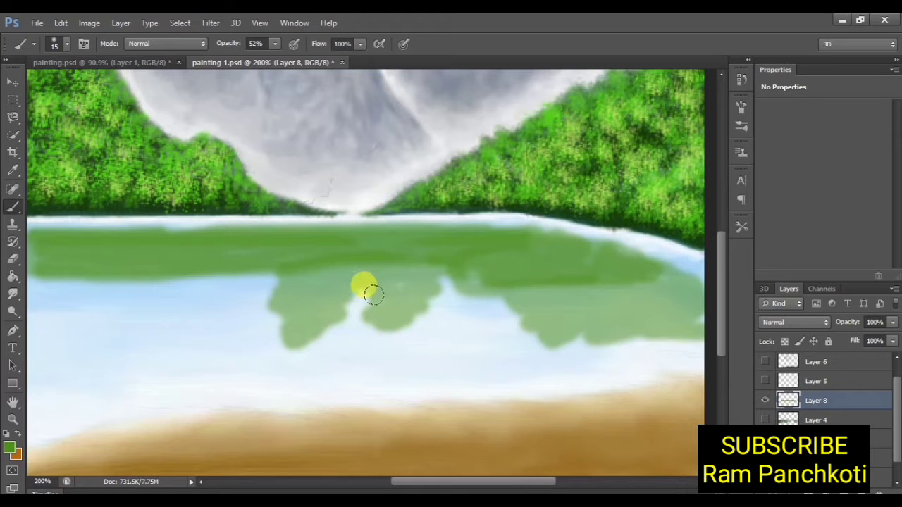
pyautogui.moveTo(374, 296)
pyautogui.mouseDown()
pyautogui.moveTo(342, 258)
pyautogui.moveTo(264, 263)
pyautogui.moveTo(239, 278)
pyautogui.moveTo(272, 319)
pyautogui.moveTo(252, 268)
pyautogui.moveTo(359, 254)
pyautogui.moveTo(248, 303)
pyautogui.mouseUp()
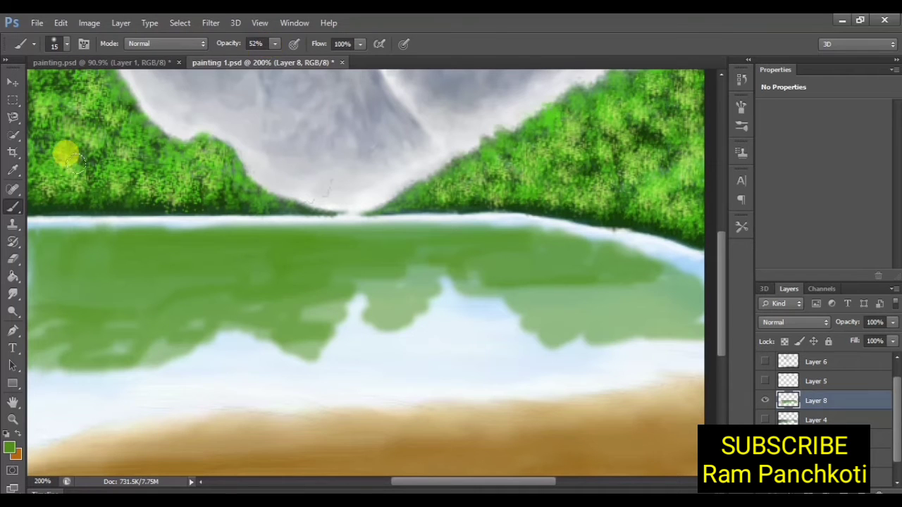
# Smudge the green reflections into vertical streaks at 59% strength
pyautogui.click(14, 296)
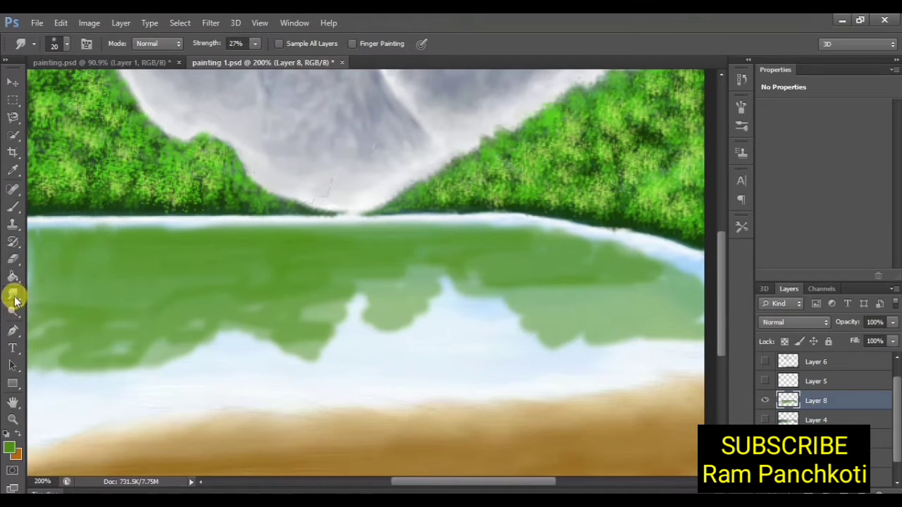
pyautogui.click(256, 47)
pyautogui.moveTo(268, 56); pyautogui.dragTo(278, 56)
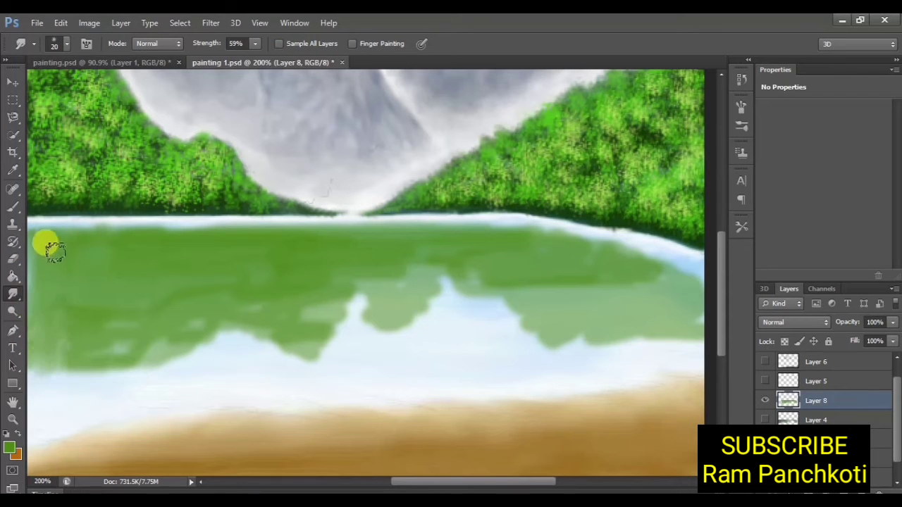
pyautogui.moveTo(45, 246)
pyautogui.mouseDown()
pyautogui.moveTo(91, 370)
pyautogui.moveTo(548, 316)
pyautogui.moveTo(523, 303)
pyautogui.moveTo(567, 331)
pyautogui.moveTo(555, 303)
pyautogui.mouseUp()
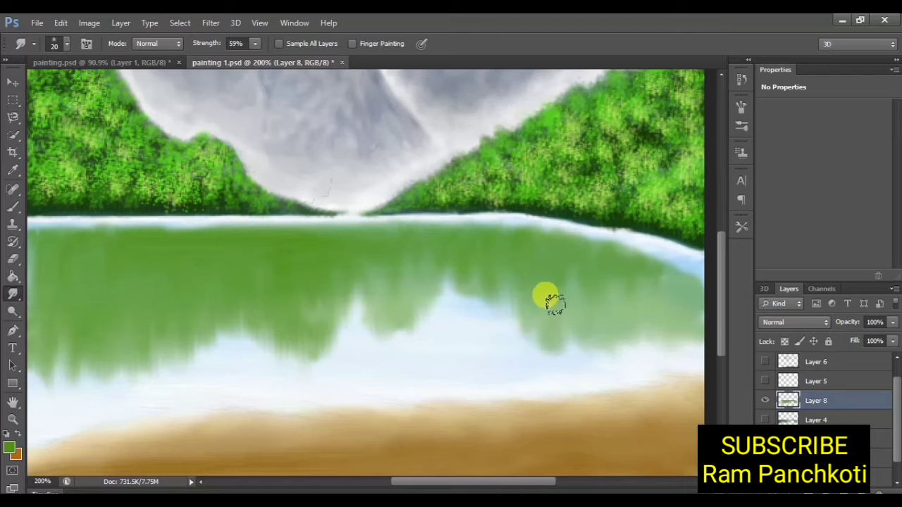
pyautogui.moveTo(499, 276)
pyautogui.mouseDown()
pyautogui.moveTo(465, 244)
pyautogui.moveTo(13, 262)
pyautogui.mouseUp()
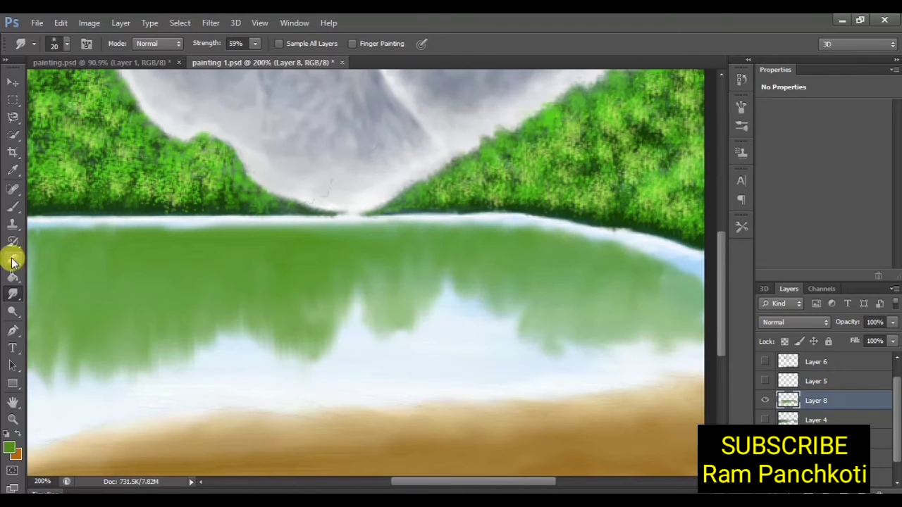
# Return to the Brush and pick a near-white foreground colour
pyautogui.click(12, 209)
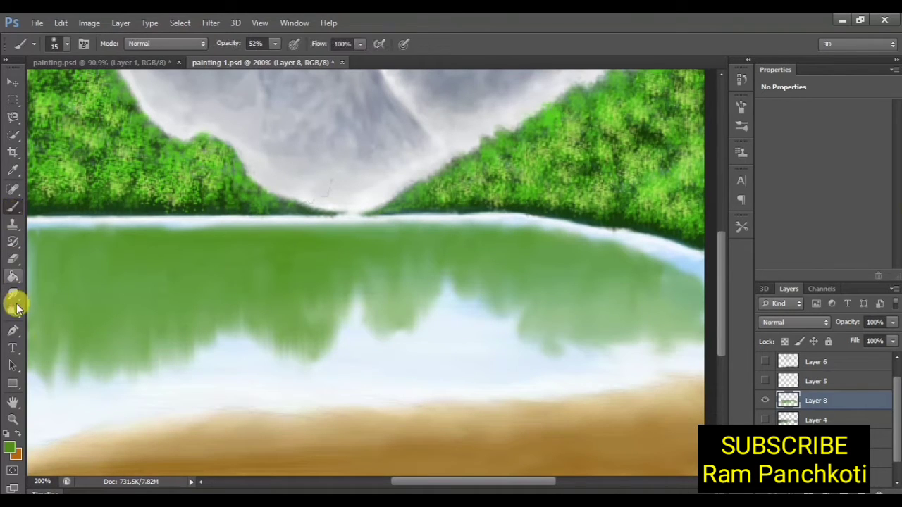
pyautogui.click(11, 449)
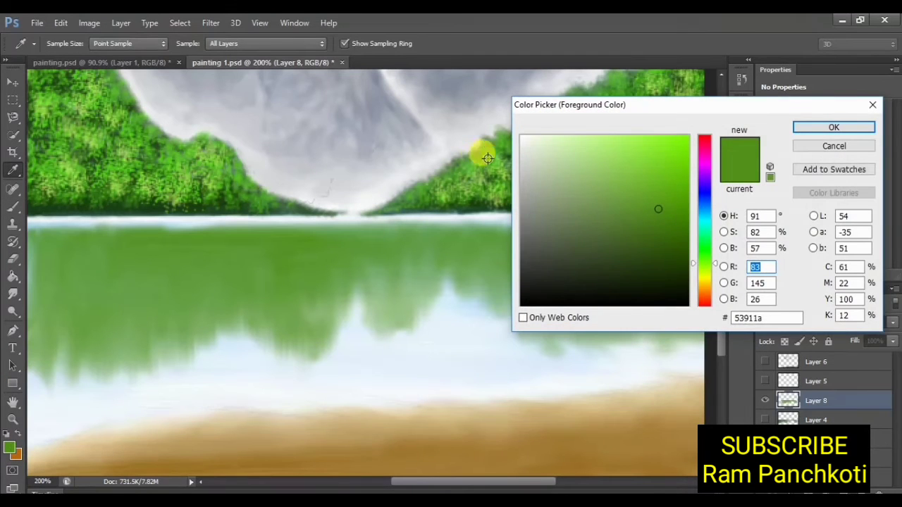
pyautogui.moveTo(528, 160); pyautogui.dragTo(524, 136)
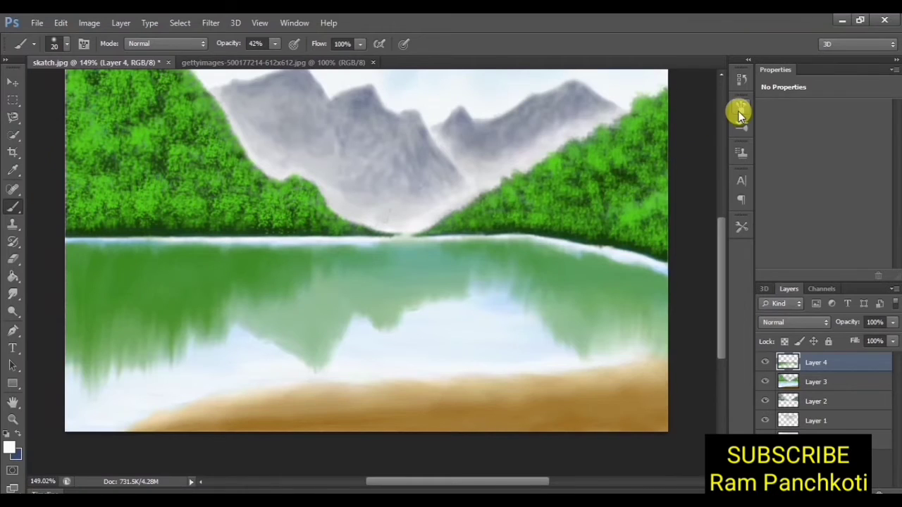
# Choose a textured bristle brush preset and add a new layer above Layer 4
pyautogui.click(741, 107)
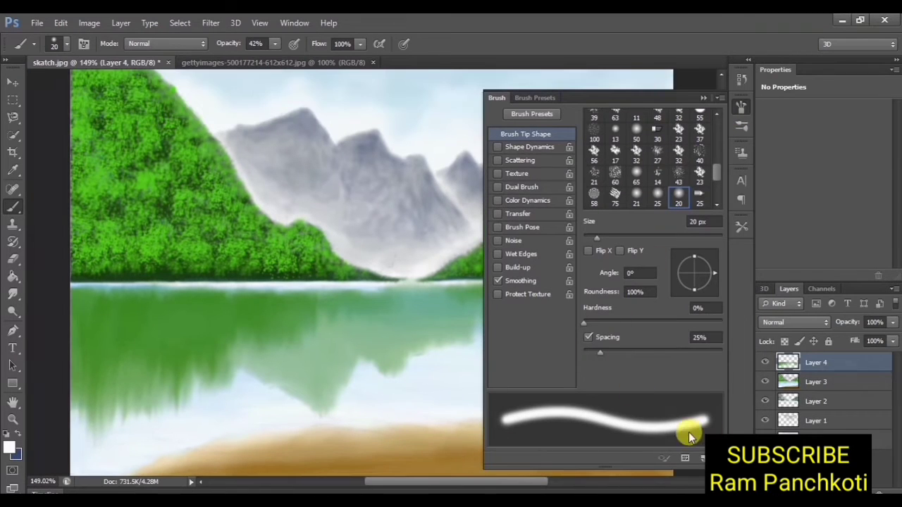
pyautogui.click(539, 98)
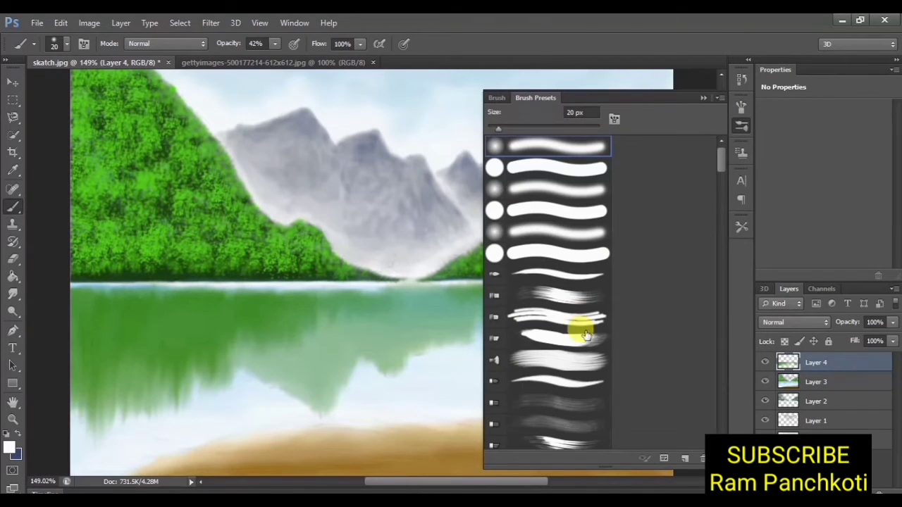
pyautogui.click(576, 294)
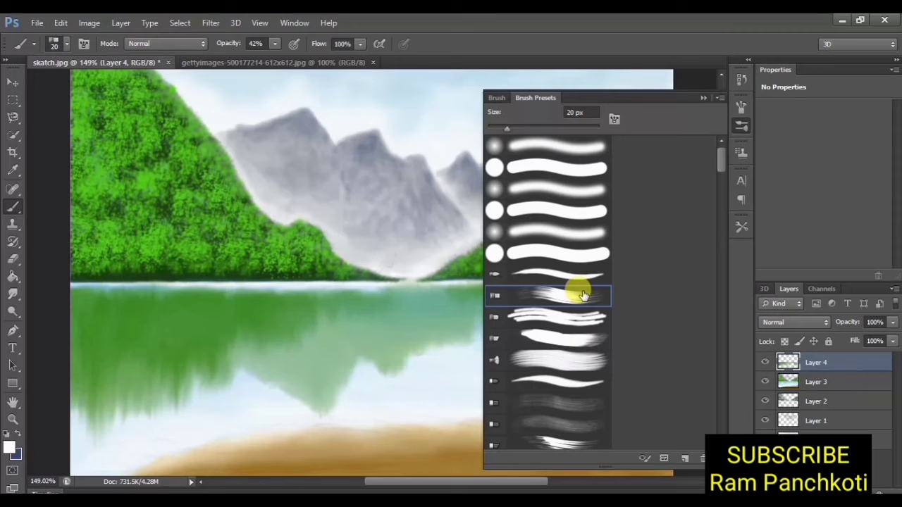
pyautogui.click(497, 98)
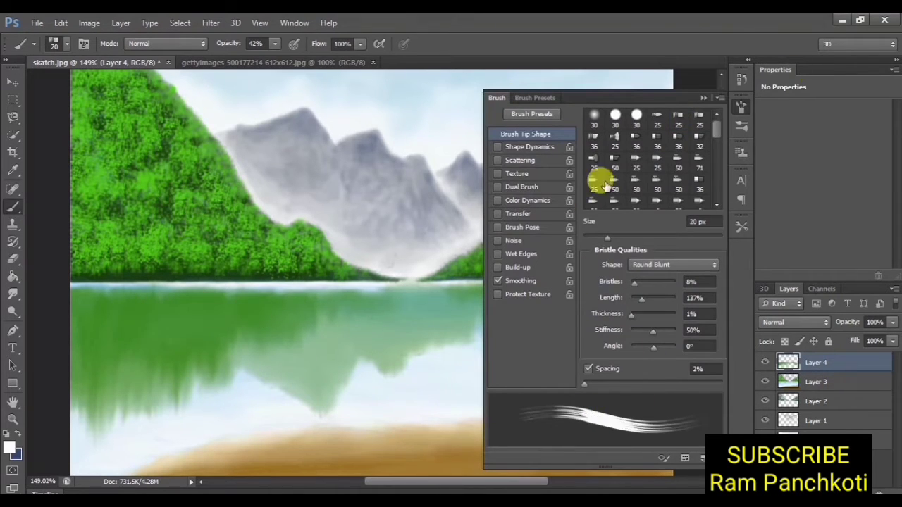
pyautogui.click(703, 98)
pyautogui.hotkey('ctrl', 'shift', 'alt', 'n')
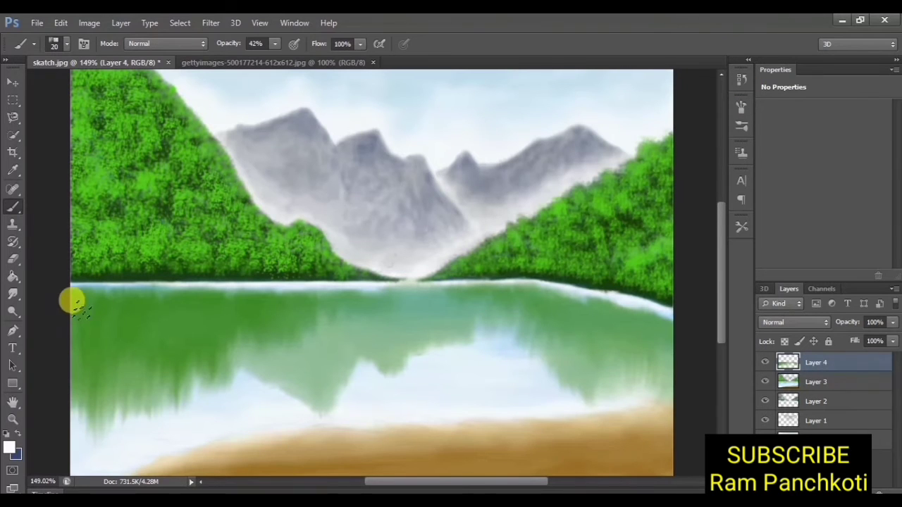
# Paint a whitish streak along the water line at 78% opacity, then fainter lake streaks at 33%
pyautogui.press('7')
pyautogui.press('8')
pyautogui.moveTo(64, 287); pyautogui.dragTo(592, 292)
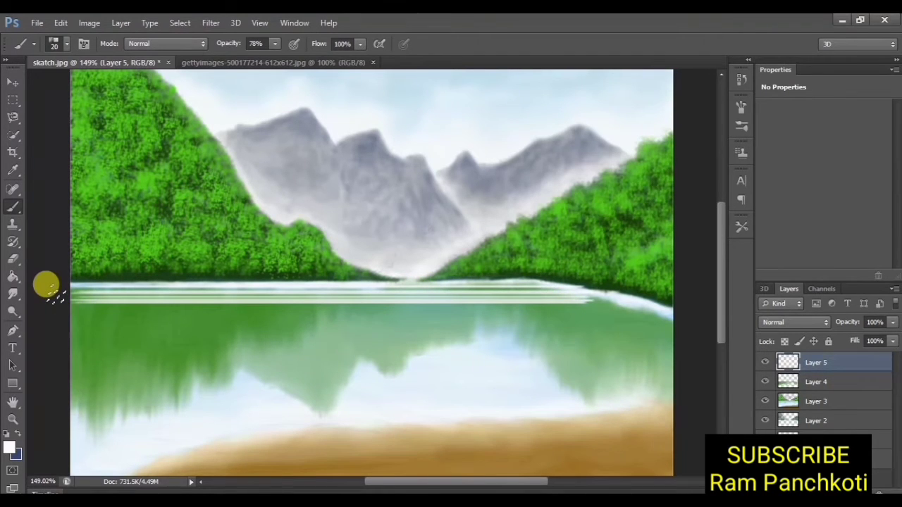
pyautogui.press('3')
pyautogui.press('3')
pyautogui.moveTo(70, 322); pyautogui.dragTo(673, 322)
pyautogui.moveTo(71, 356); pyautogui.dragTo(705, 412)
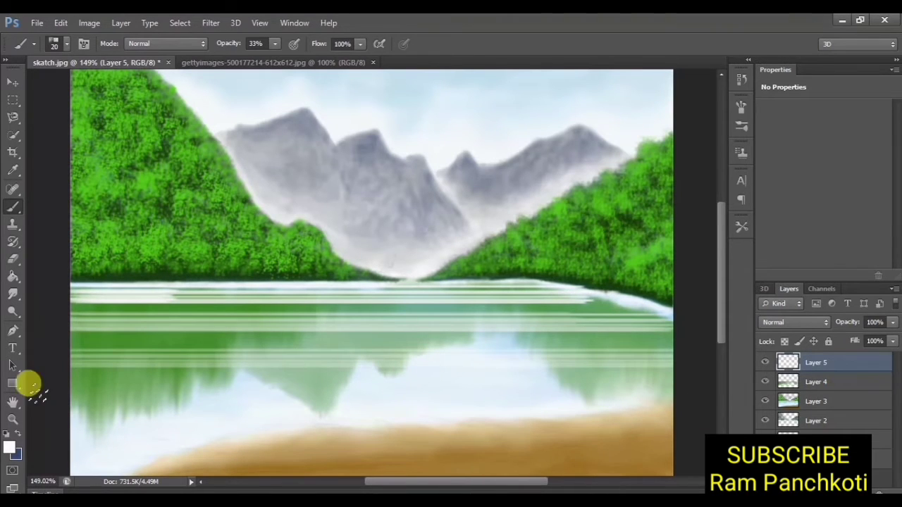
# Zoom back out to view the whole painting and select the Smudge tool
pyautogui.hscroll(1, 43, 391)
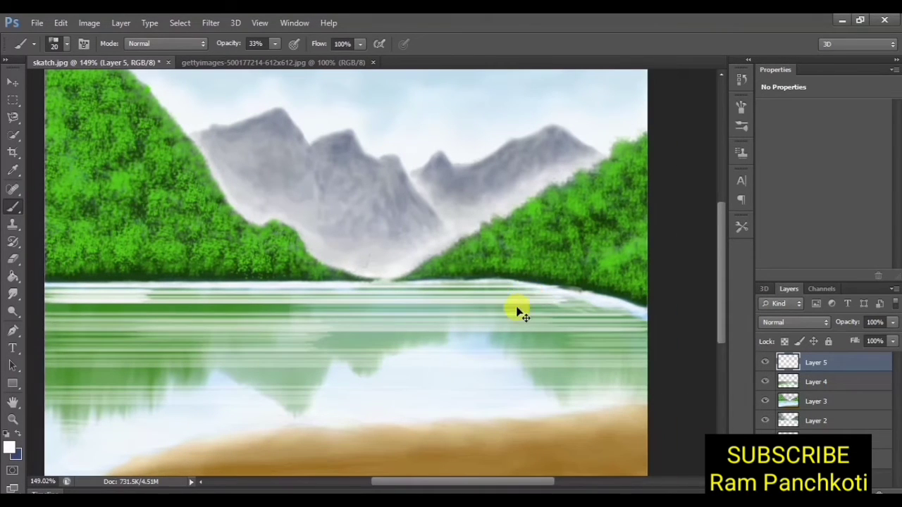
pyautogui.keyDown('alt'); pyautogui.click(294, 317); pyautogui.keyUp('alt')
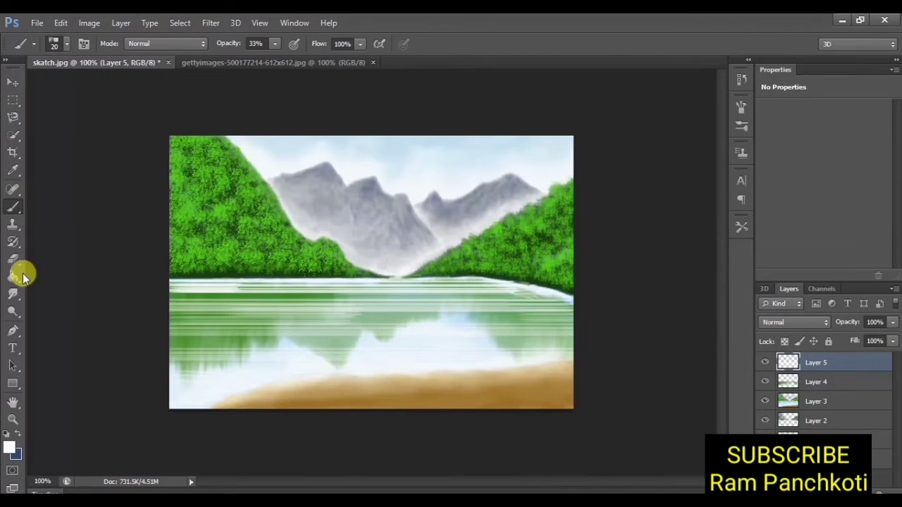
pyautogui.click(14, 295)
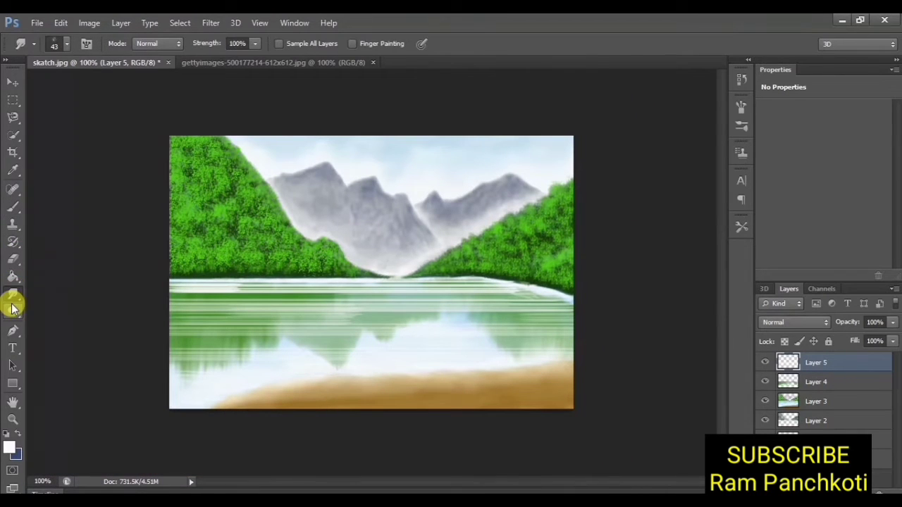
# At 24% smudge strength, blend the white lake streaks back and forth into the water
pyautogui.hotkey('ctrl', '+')
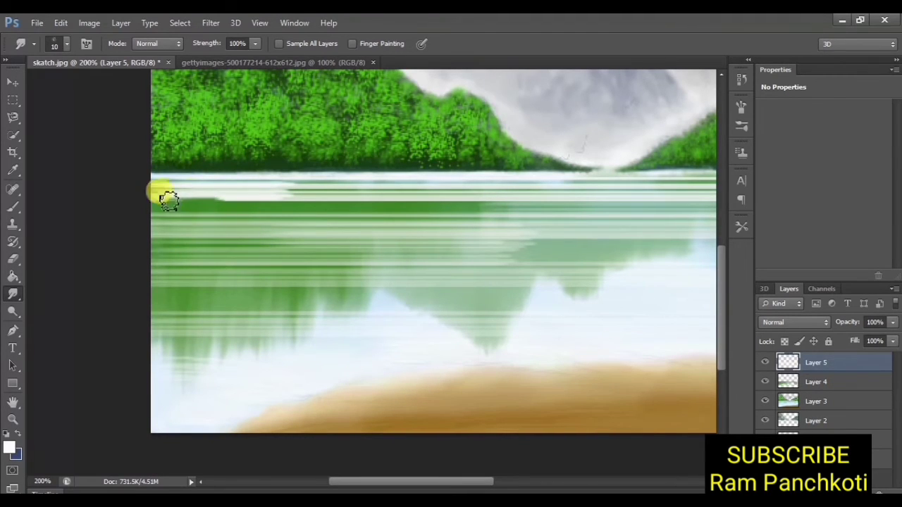
pyautogui.click(255, 44)
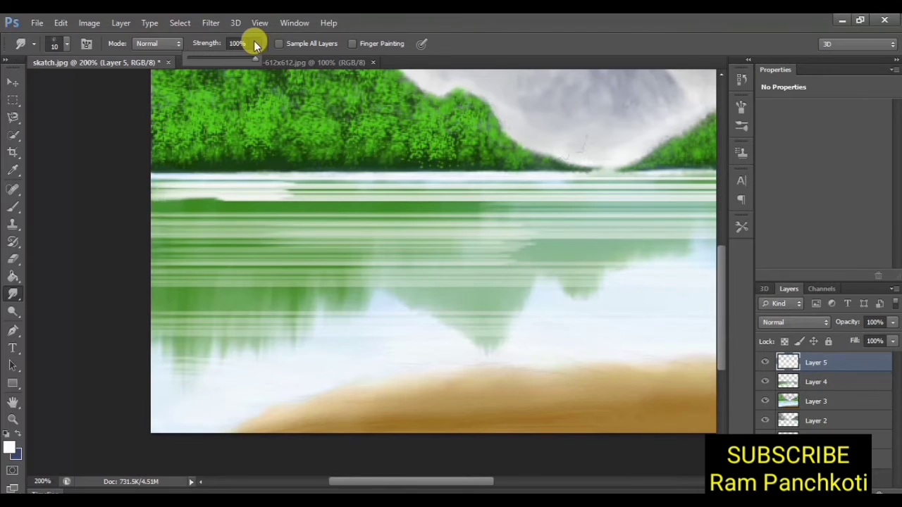
pyautogui.moveTo(201, 66); pyautogui.dragTo(203, 65)
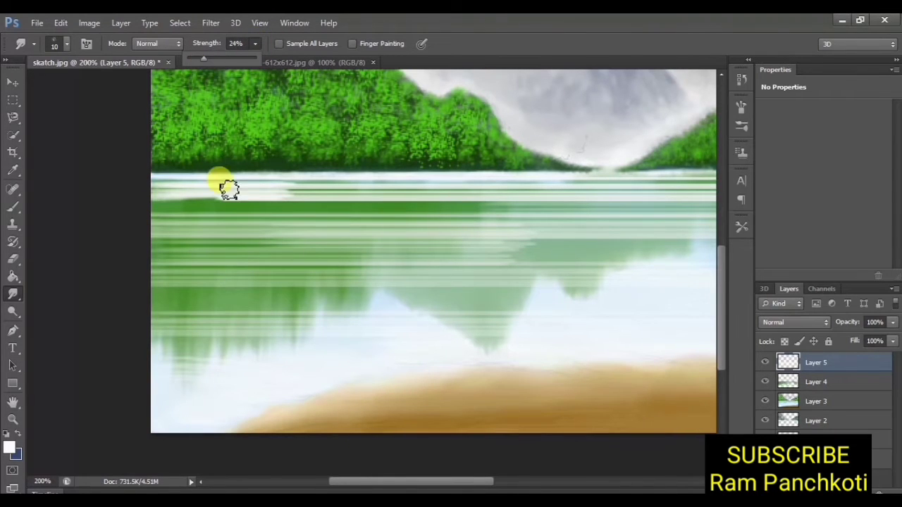
pyautogui.moveTo(192, 246)
pyautogui.mouseDown()
pyautogui.moveTo(316, 242)
pyautogui.moveTo(192, 241)
pyautogui.moveTo(282, 256)
pyautogui.moveTo(264, 259)
pyautogui.moveTo(157, 252)
pyautogui.moveTo(298, 258)
pyautogui.moveTo(396, 244)
pyautogui.moveTo(605, 244)
pyautogui.mouseUp()
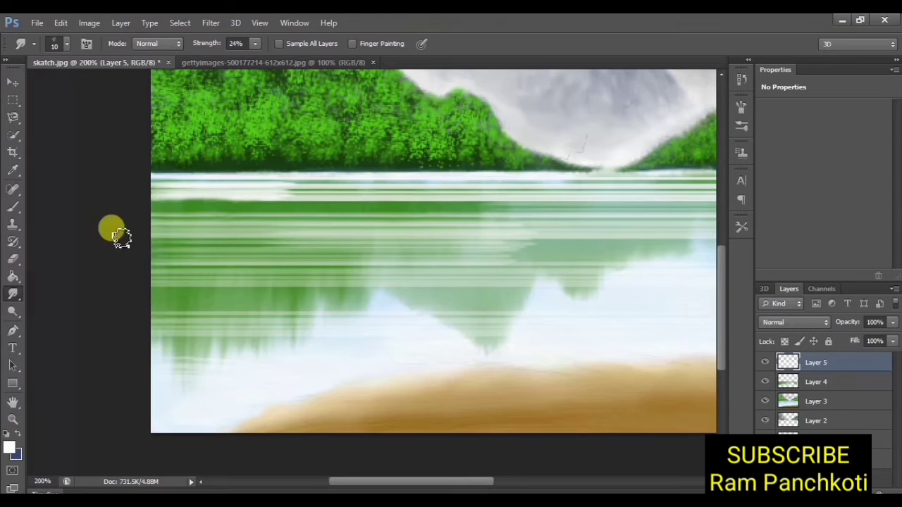
pyautogui.moveTo(121, 238); pyautogui.dragTo(231, 205)
pyautogui.moveTo(227, 313)
pyautogui.mouseDown()
pyautogui.moveTo(201, 227)
pyautogui.moveTo(170, 218)
pyautogui.moveTo(164, 294)
pyautogui.moveTo(248, 298)
pyautogui.moveTo(282, 322)
pyautogui.moveTo(317, 317)
pyautogui.moveTo(356, 242)
pyautogui.moveTo(397, 226)
pyautogui.moveTo(463, 299)
pyautogui.moveTo(494, 251)
pyautogui.mouseUp()
pyautogui.moveTo(488, 300)
pyautogui.mouseDown()
pyautogui.moveTo(397, 185)
pyautogui.moveTo(235, 198)
pyautogui.mouseUp()
pyautogui.moveTo(614, 216)
pyautogui.mouseDown()
pyautogui.moveTo(169, 228)
pyautogui.moveTo(35, 294)
pyautogui.mouseUp()
pyautogui.click(10, 261)
# Erase across the lake streaks and far shoreline strip on Layer 5, softening them into faint ripples
pyautogui.moveTo(346, 207)
pyautogui.mouseDown()
pyautogui.moveTo(261, 195)
pyautogui.moveTo(667, 203)
pyautogui.mouseUp()
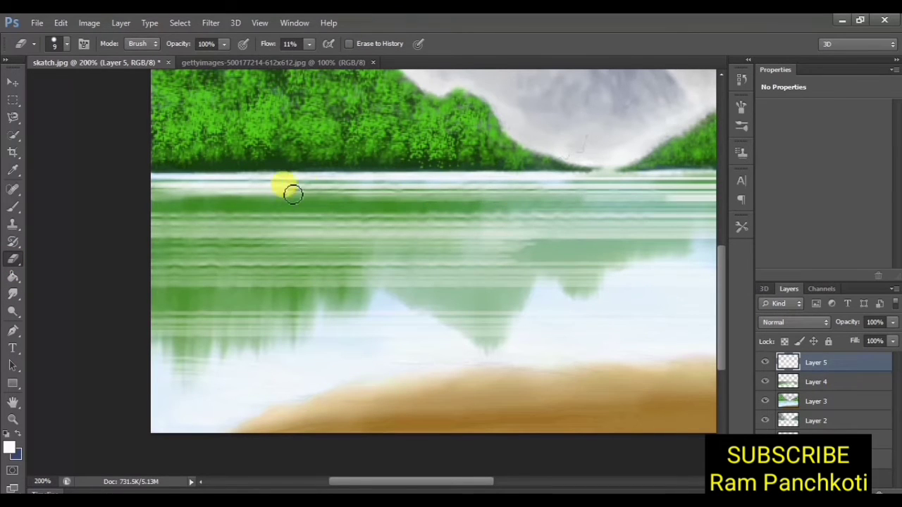
pyautogui.moveTo(293, 195)
pyautogui.mouseDown()
pyautogui.moveTo(175, 188)
pyautogui.moveTo(390, 190)
pyautogui.mouseUp()
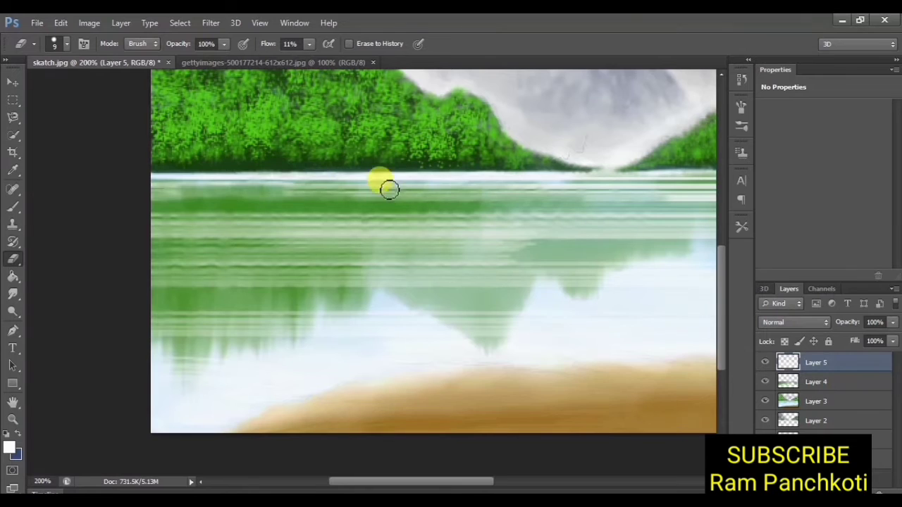
pyautogui.moveTo(165, 190)
pyautogui.mouseDown()
pyautogui.moveTo(356, 198)
pyautogui.moveTo(413, 218)
pyautogui.moveTo(197, 221)
pyautogui.moveTo(296, 232)
pyautogui.moveTo(510, 320)
pyautogui.moveTo(500, 327)
pyautogui.mouseUp()
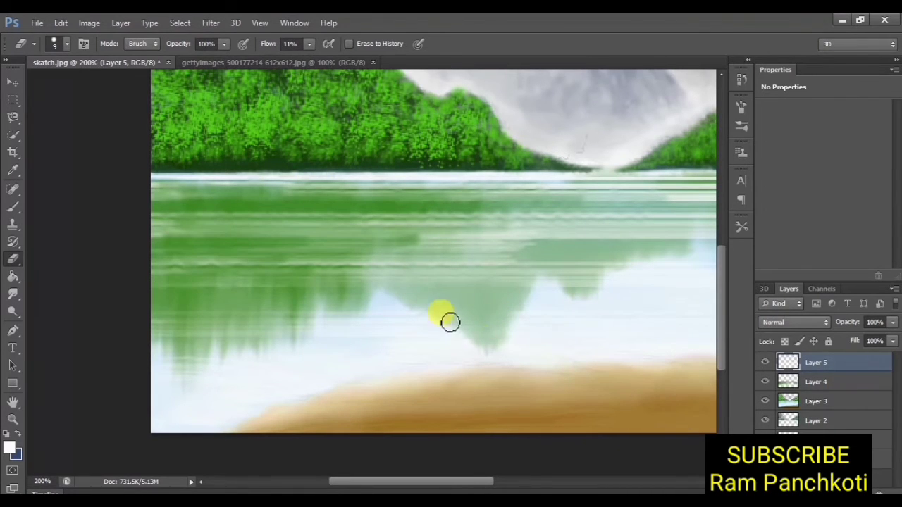
pyautogui.moveTo(466, 279)
pyautogui.mouseDown()
pyautogui.moveTo(470, 261)
pyautogui.moveTo(415, 282)
pyautogui.moveTo(215, 236)
pyautogui.moveTo(267, 262)
pyautogui.mouseUp()
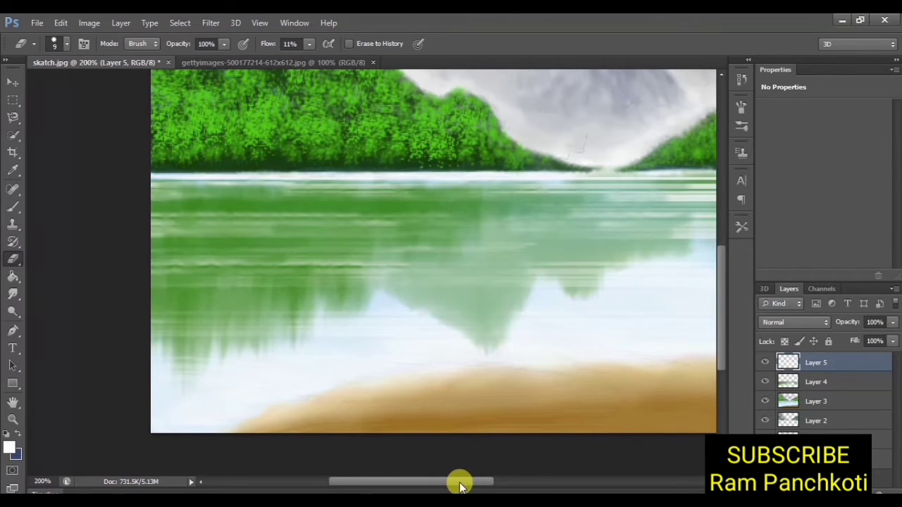
pyautogui.moveTo(461, 482); pyautogui.dragTo(535, 482)
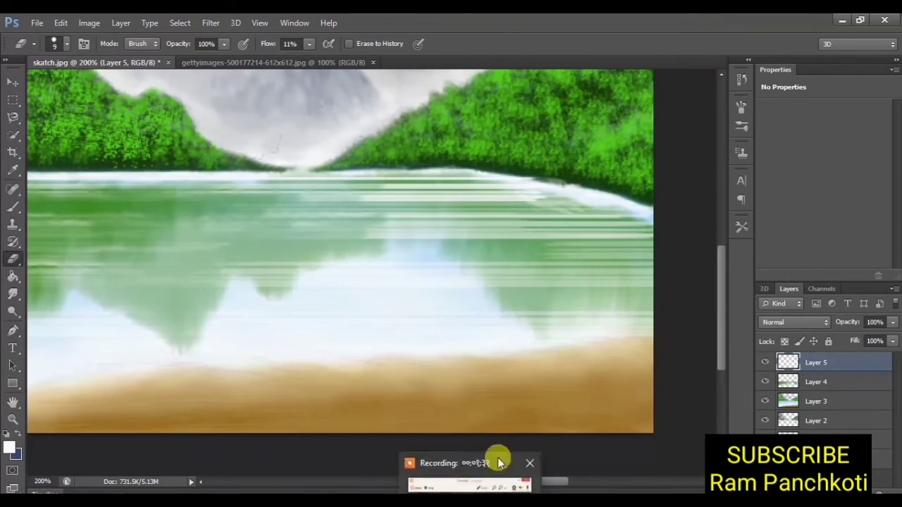
pyautogui.moveTo(298, 191)
pyautogui.mouseDown()
pyautogui.moveTo(594, 283)
pyautogui.moveTo(515, 294)
pyautogui.moveTo(570, 276)
pyautogui.moveTo(359, 254)
pyautogui.moveTo(262, 266)
pyautogui.moveTo(606, 264)
pyautogui.moveTo(639, 242)
pyautogui.moveTo(608, 228)
pyautogui.mouseUp()
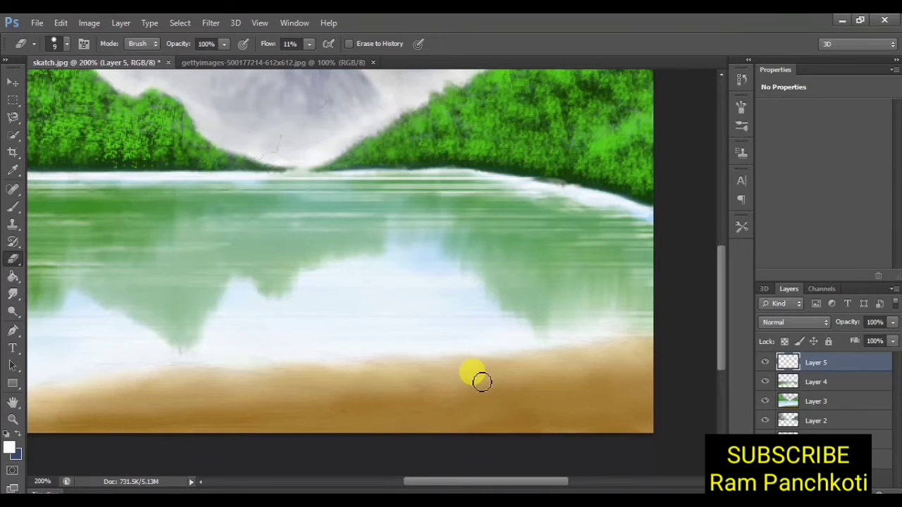
pyautogui.moveTo(202, 348); pyautogui.dragTo(445, 171)
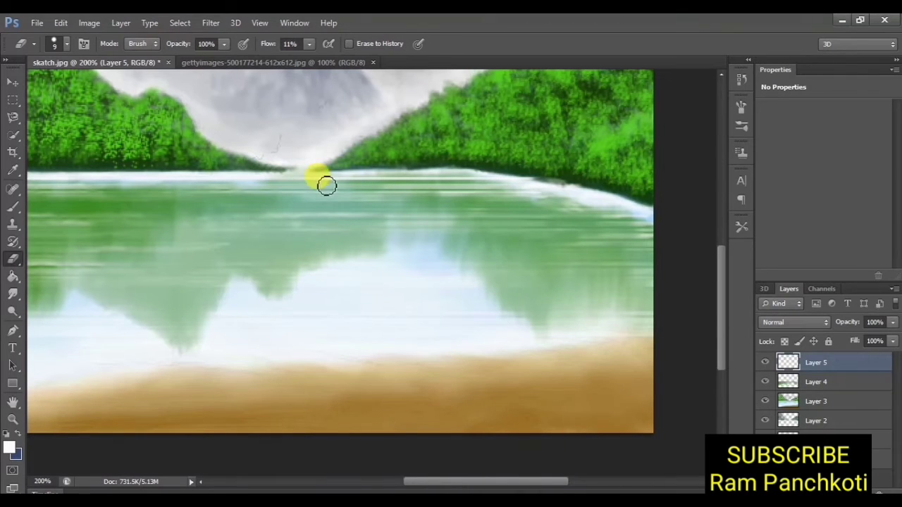
pyautogui.moveTo(326, 185)
pyautogui.mouseDown()
pyautogui.moveTo(451, 181)
pyautogui.moveTo(346, 187)
pyautogui.moveTo(430, 191)
pyautogui.moveTo(395, 199)
pyautogui.moveTo(578, 234)
pyautogui.moveTo(515, 244)
pyautogui.moveTo(525, 268)
pyautogui.moveTo(293, 235)
pyautogui.mouseUp()
# Brush light horizontal ripple streaks across the water at 33% opacity, redoing one stroke
pyautogui.press('b')
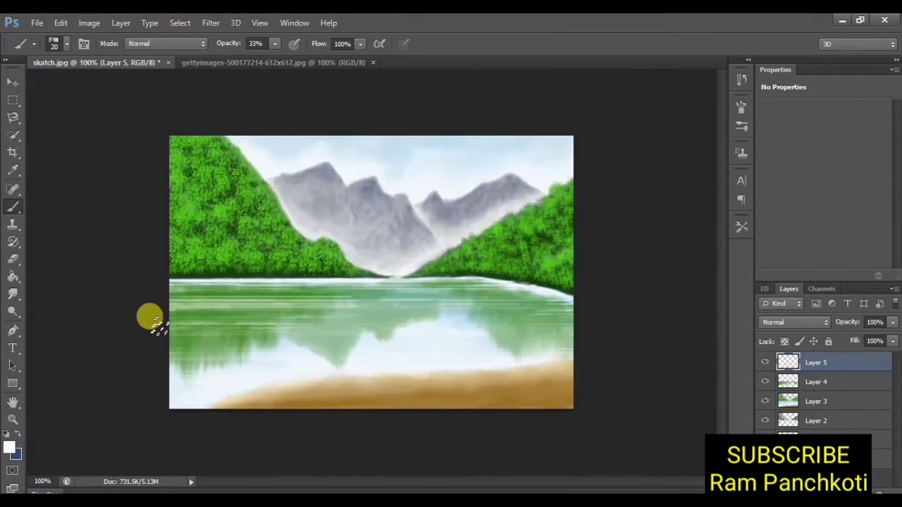
pyautogui.moveTo(162, 324)
pyautogui.mouseDown()
pyautogui.moveTo(567, 302)
pyautogui.moveTo(459, 294)
pyautogui.moveTo(564, 323)
pyautogui.moveTo(576, 315)
pyautogui.mouseUp()
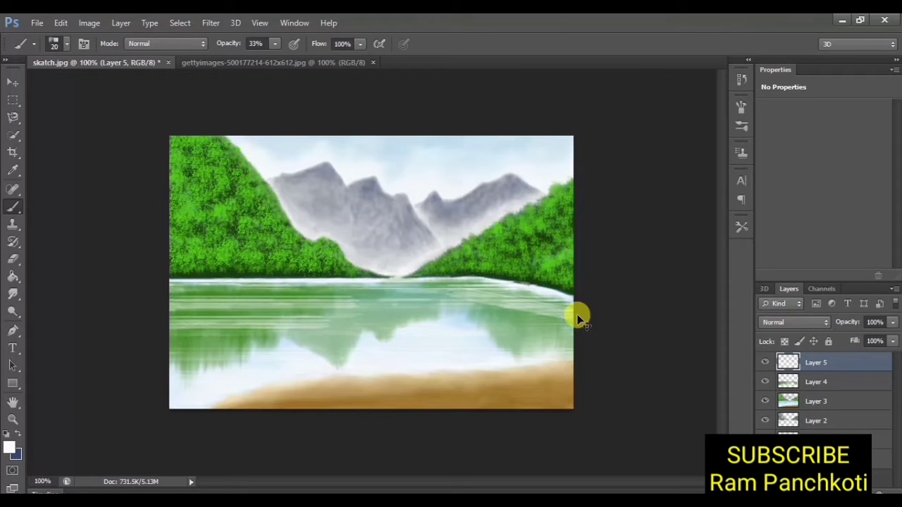
pyautogui.hotkey('ctrl', 'z')
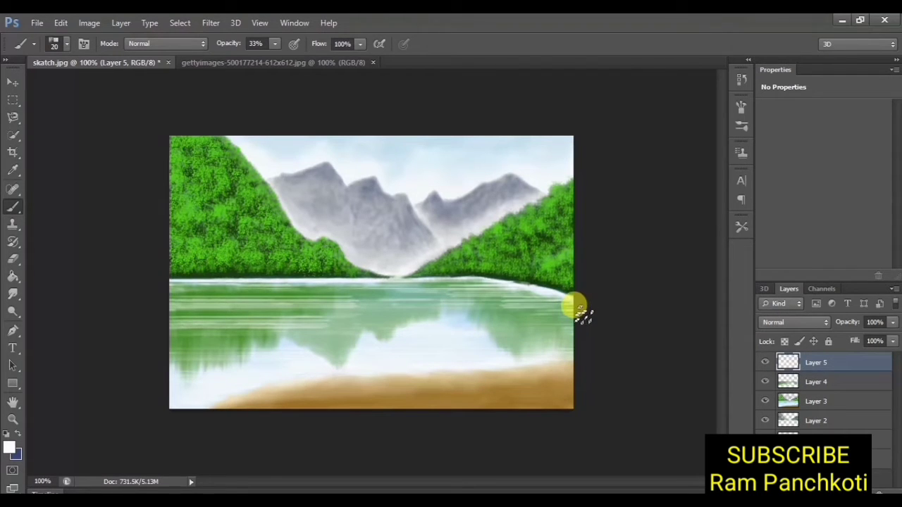
pyautogui.moveTo(578, 310)
pyautogui.mouseDown()
pyautogui.moveTo(472, 322)
pyautogui.moveTo(591, 323)
pyautogui.moveTo(151, 302)
pyautogui.moveTo(162, 352)
pyautogui.mouseUp()
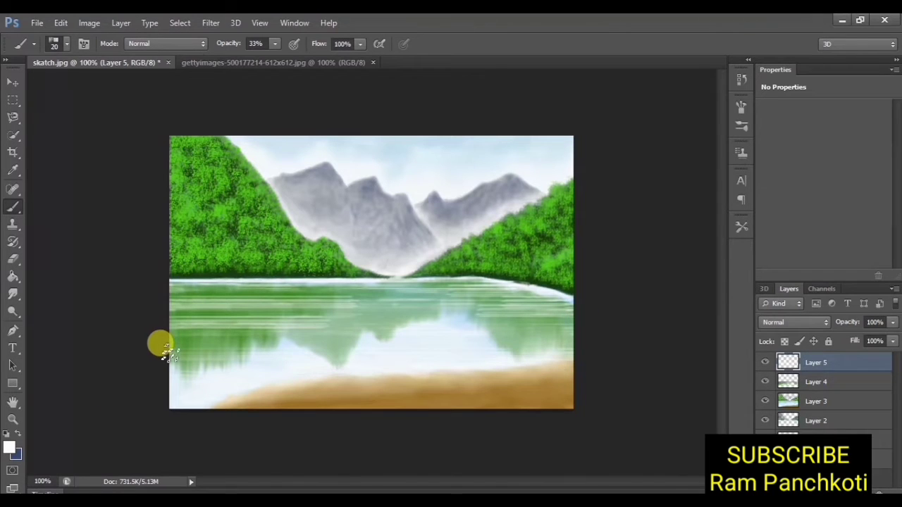
# Soften the water near the left shore, then add white ripple strokes on the lake
pyautogui.click(16, 261)
pyautogui.moveTo(194, 345)
pyautogui.mouseDown()
pyautogui.moveTo(294, 356)
pyautogui.moveTo(314, 336)
pyautogui.moveTo(208, 336)
pyautogui.moveTo(355, 322)
pyautogui.moveTo(167, 322)
pyautogui.moveTo(367, 315)
pyautogui.moveTo(275, 322)
pyautogui.moveTo(355, 317)
pyautogui.moveTo(265, 313)
pyautogui.moveTo(275, 306)
pyautogui.moveTo(497, 331)
pyautogui.moveTo(87, 303)
pyautogui.mouseUp()
pyautogui.moveTo(52, 358); pyautogui.dragTo(39, 316)
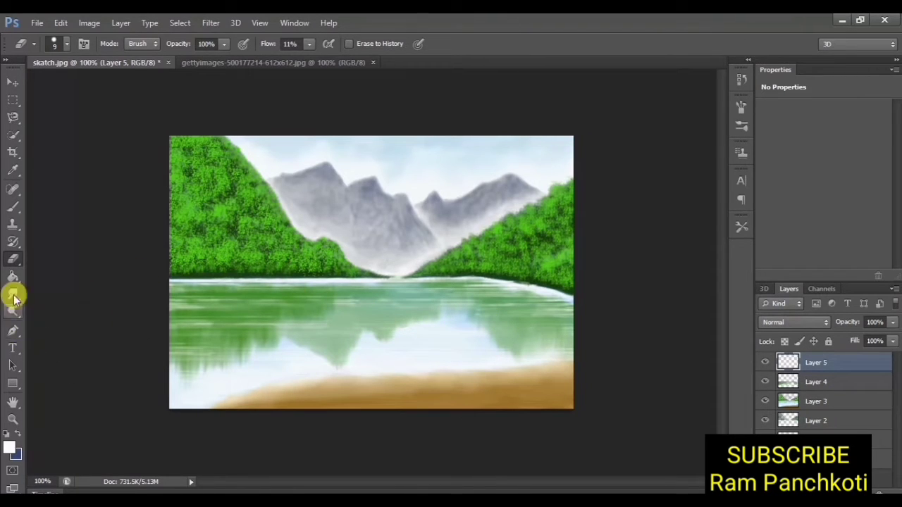
pyautogui.click(13, 207)
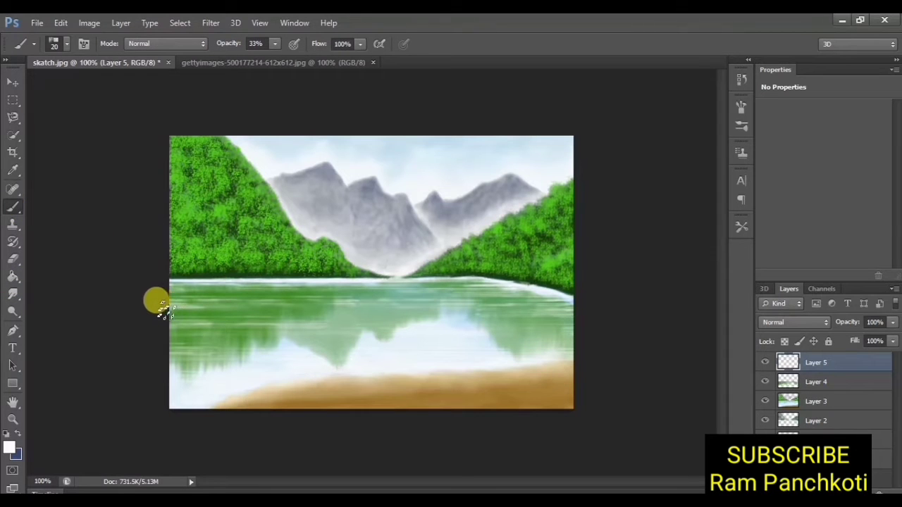
pyautogui.moveTo(162, 306)
pyautogui.mouseDown()
pyautogui.moveTo(242, 306)
pyautogui.moveTo(238, 316)
pyautogui.moveTo(202, 326)
pyautogui.moveTo(282, 318)
pyautogui.moveTo(187, 322)
pyautogui.moveTo(311, 312)
pyautogui.moveTo(285, 306)
pyautogui.moveTo(358, 312)
pyautogui.moveTo(225, 332)
pyautogui.moveTo(344, 338)
pyautogui.moveTo(447, 308)
pyautogui.moveTo(215, 302)
pyautogui.moveTo(295, 312)
pyautogui.moveTo(350, 303)
pyautogui.moveTo(278, 314)
pyautogui.moveTo(381, 319)
pyautogui.moveTo(208, 308)
pyautogui.moveTo(437, 268)
pyautogui.moveTo(175, 308)
pyautogui.moveTo(209, 308)
pyautogui.moveTo(173, 303)
pyautogui.moveTo(302, 294)
pyautogui.mouseUp()
pyautogui.press('e')
# On a new layer, paint dark brown stones along the sandy shore
pyautogui.hotkey('ctrl', 'shift', 'alt', 'n')
pyautogui.press('b')
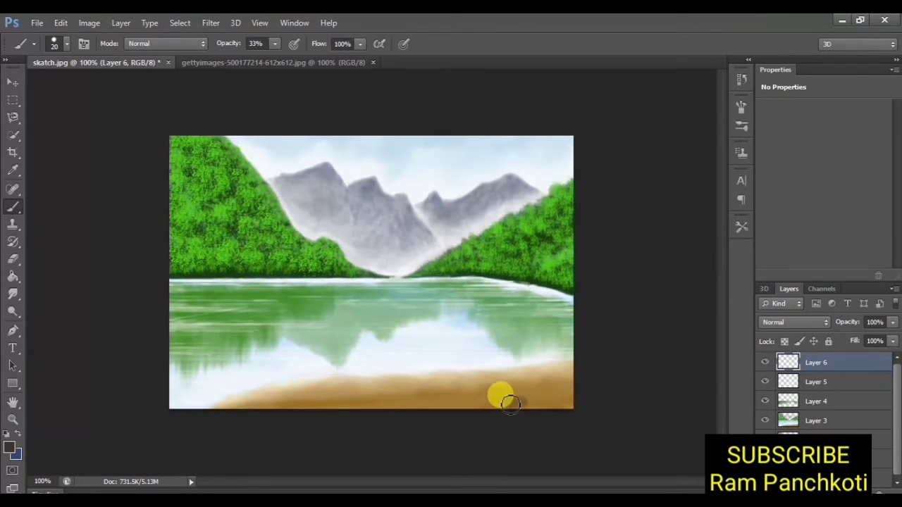
pyautogui.moveTo(526, 401); pyautogui.dragTo(488, 406)
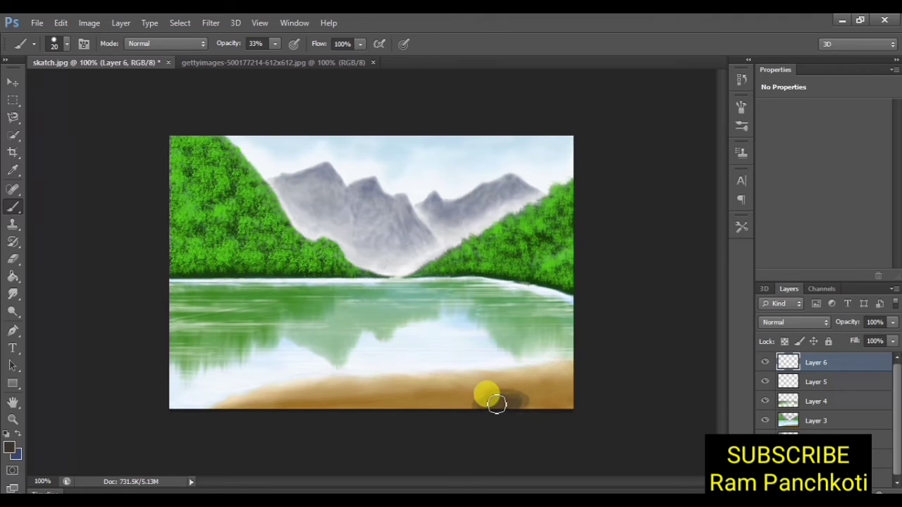
pyautogui.moveTo(513, 407); pyautogui.dragTo(548, 402)
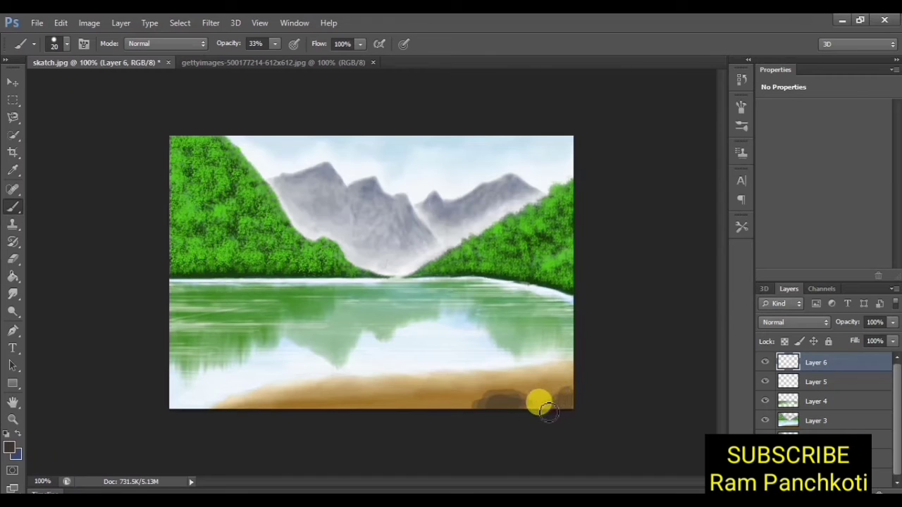
pyautogui.moveTo(577, 406)
pyautogui.mouseDown()
pyautogui.moveTo(453, 403)
pyautogui.moveTo(433, 393)
pyautogui.moveTo(264, 411)
pyautogui.mouseUp()
# Zoom in and dab brown pebbles along the shoreline, raising brush opacity to 40%
pyautogui.hotkey('ctrl', '+')
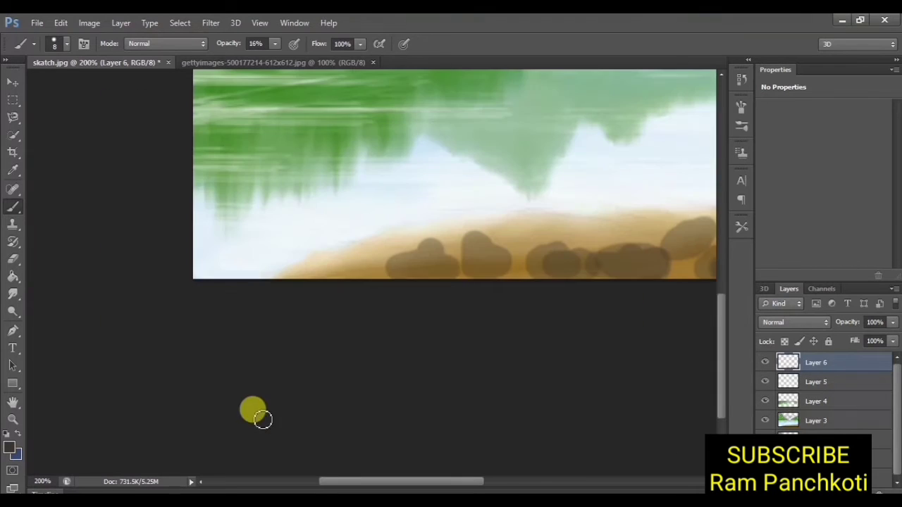
pyautogui.moveTo(370, 272); pyautogui.dragTo(657, 246)
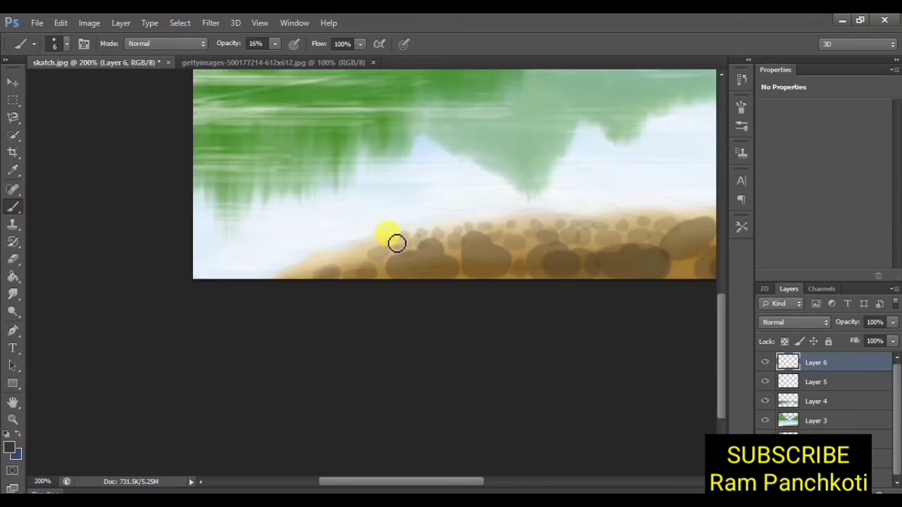
pyautogui.moveTo(374, 263); pyautogui.dragTo(484, 275)
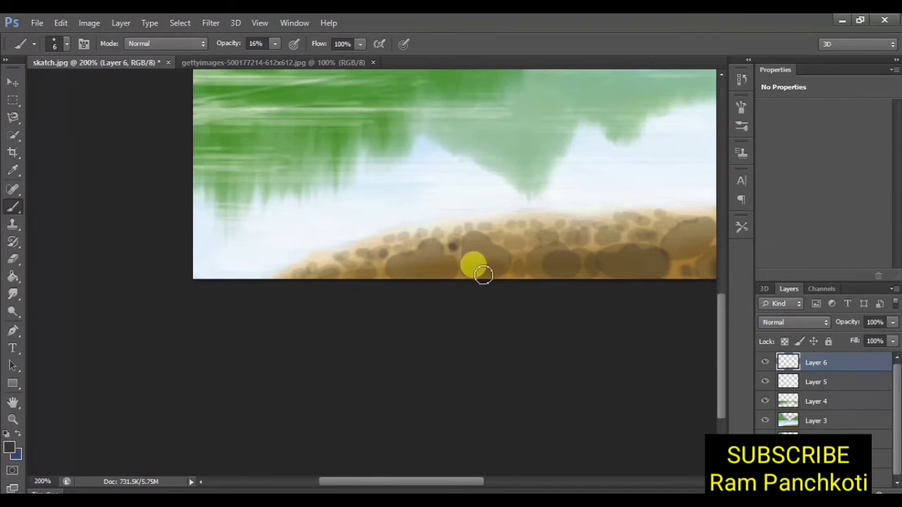
pyautogui.click(275, 43)
pyautogui.moveTo(274, 56); pyautogui.dragTo(311, 75)
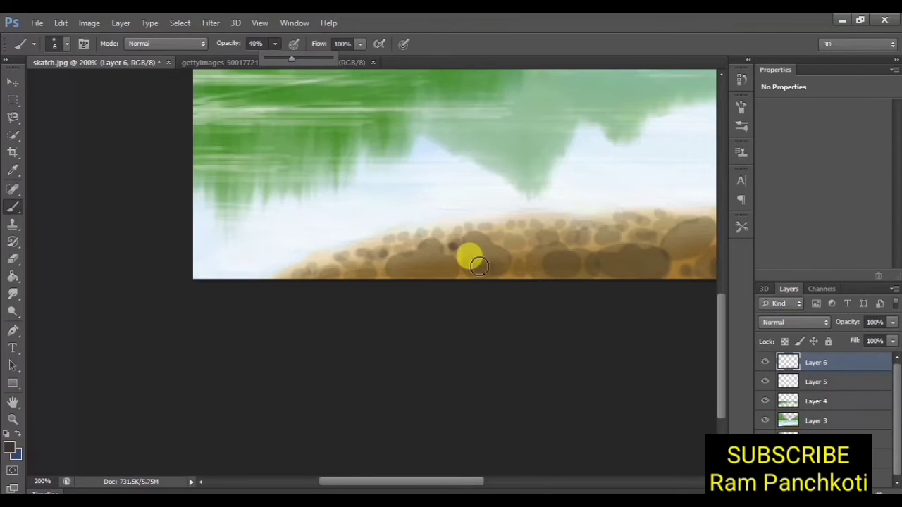
pyautogui.moveTo(470, 256)
pyautogui.mouseDown()
pyautogui.moveTo(498, 268)
pyautogui.moveTo(487, 266)
pyautogui.moveTo(533, 258)
pyautogui.moveTo(498, 282)
pyautogui.moveTo(519, 262)
pyautogui.moveTo(695, 272)
pyautogui.moveTo(609, 268)
pyautogui.moveTo(658, 263)
pyautogui.moveTo(663, 277)
pyautogui.moveTo(660, 263)
pyautogui.moveTo(608, 263)
pyautogui.moveTo(661, 269)
pyautogui.moveTo(602, 265)
pyautogui.moveTo(590, 275)
pyautogui.moveTo(548, 258)
pyautogui.moveTo(558, 261)
pyautogui.moveTo(536, 264)
pyautogui.mouseUp()
# Set the foreground colour to a very dark, near-black brown
pyautogui.press('i')
pyautogui.click(10, 451)
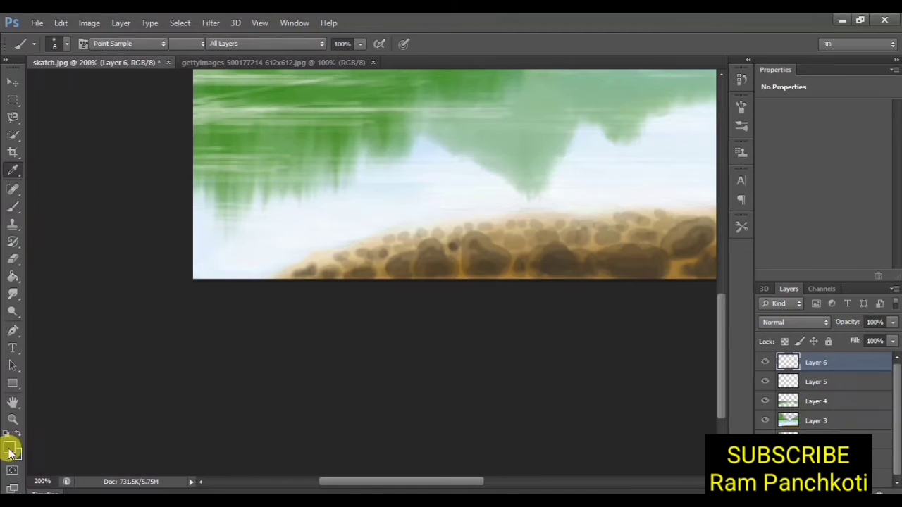
pyautogui.moveTo(674, 254); pyautogui.dragTo(686, 280)
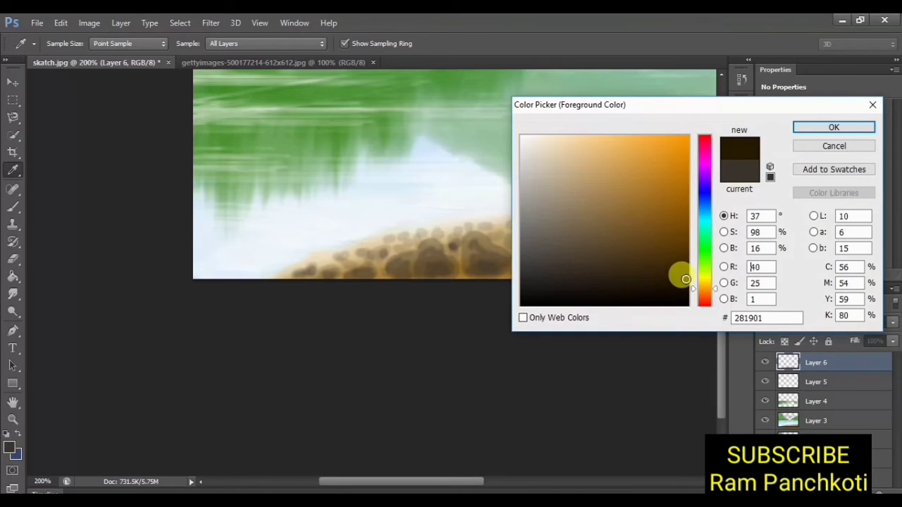
pyautogui.click(526, 425)
pyautogui.click(680, 289)
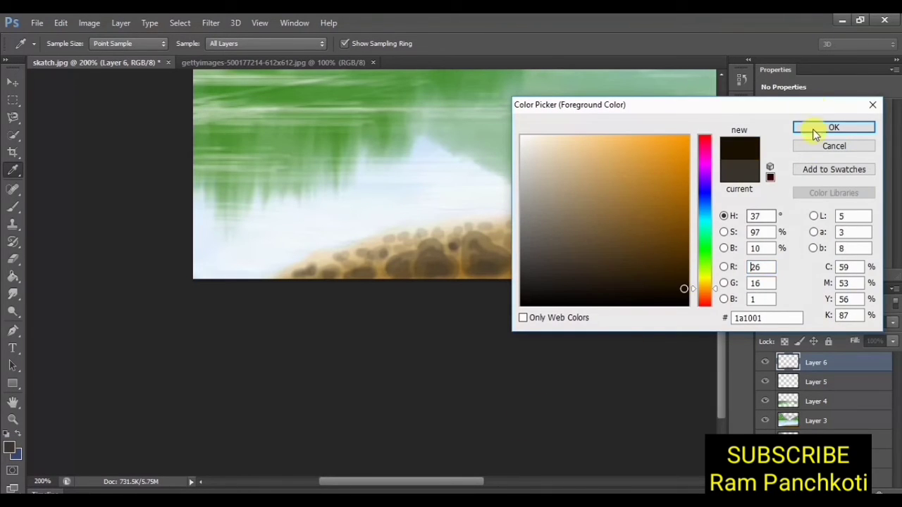
pyautogui.click(810, 128)
# With a smaller brush, paint dark shading and small dabs between the shoreline pebbles
pyautogui.moveTo(490, 275)
pyautogui.mouseDown()
pyautogui.moveTo(479, 272)
pyautogui.moveTo(493, 262)
pyautogui.moveTo(420, 275)
pyautogui.moveTo(466, 248)
pyautogui.mouseUp()
pyautogui.press('[')
pyautogui.press('[')
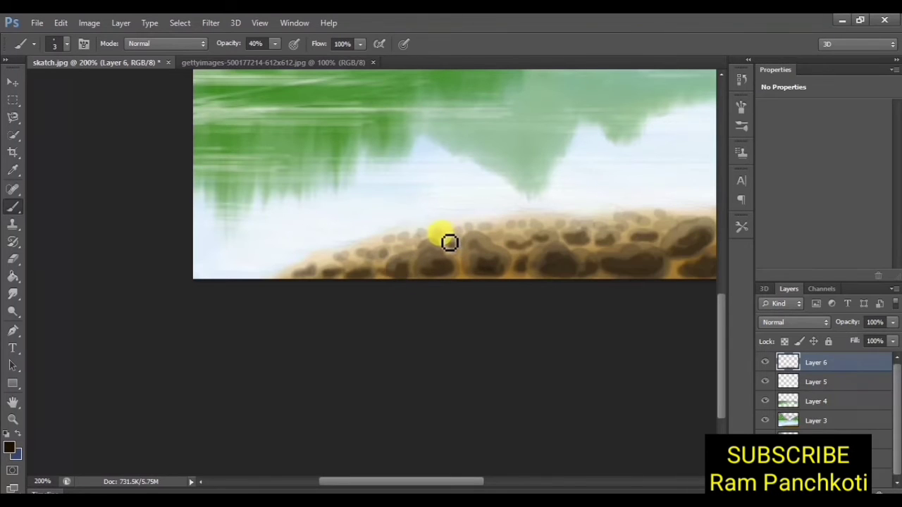
pyautogui.click(441, 243)
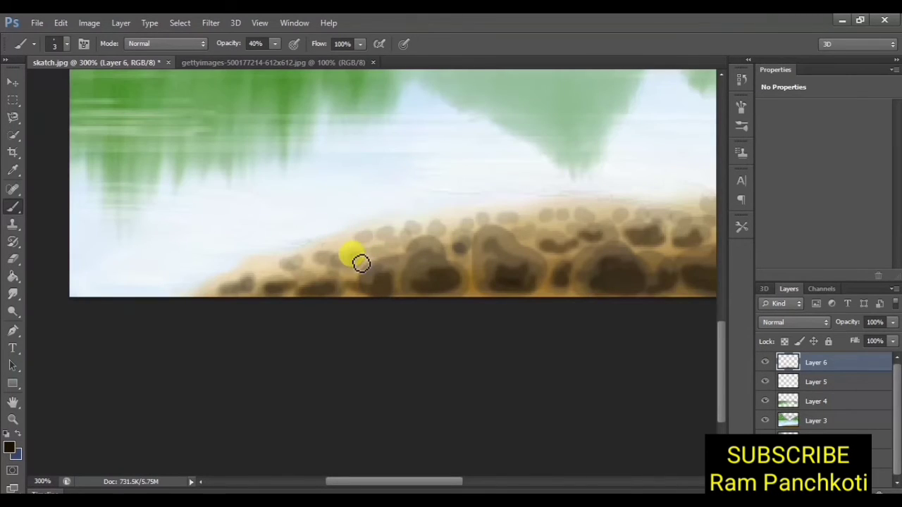
pyautogui.moveTo(358, 269); pyautogui.dragTo(343, 271)
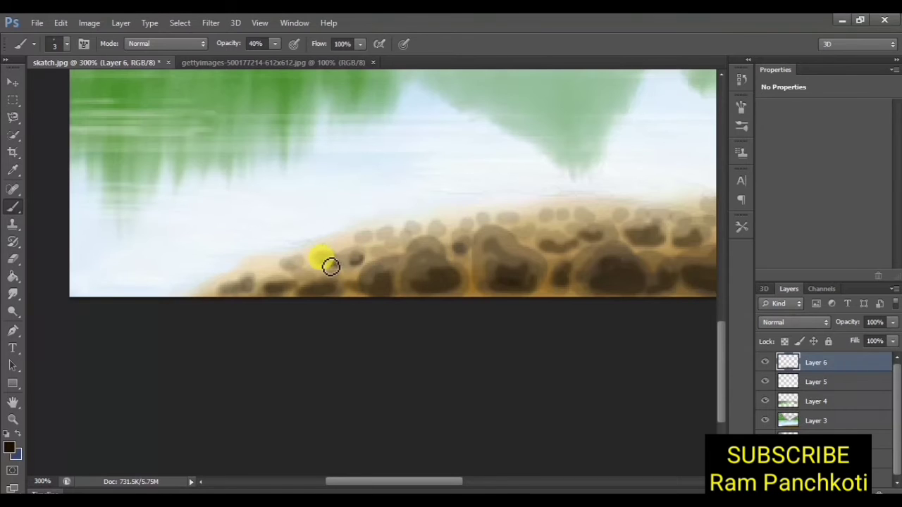
pyautogui.moveTo(528, 236); pyautogui.dragTo(512, 227)
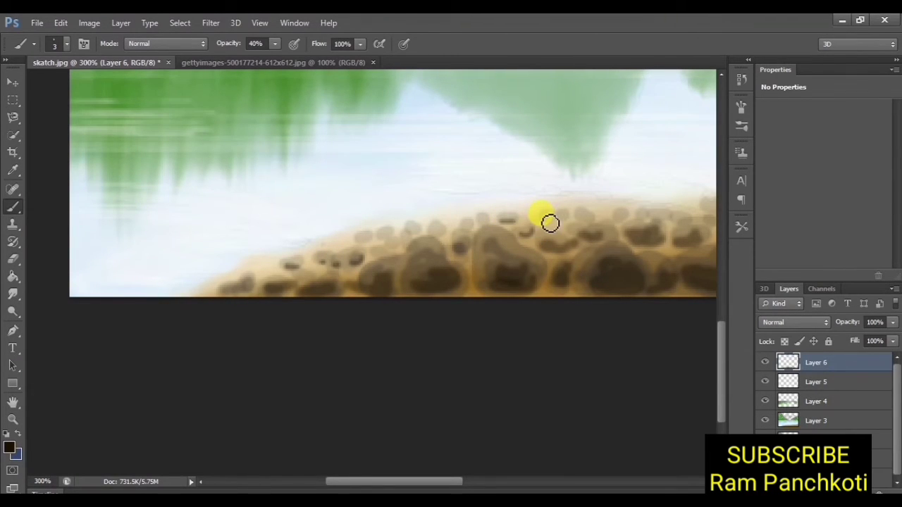
pyautogui.moveTo(597, 222)
pyautogui.mouseDown()
pyautogui.moveTo(630, 222)
pyautogui.moveTo(625, 290)
pyautogui.moveTo(710, 290)
pyautogui.moveTo(570, 264)
pyautogui.moveTo(560, 288)
pyautogui.moveTo(711, 235)
pyautogui.moveTo(411, 264)
pyautogui.mouseUp()
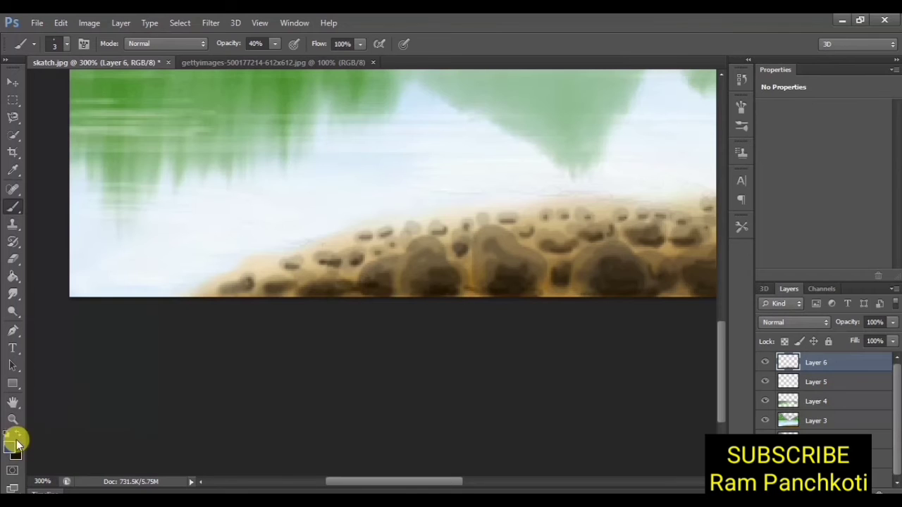
# Paint white highlights on the shore rock tops and smear them into the stone
pyautogui.click(15, 444)
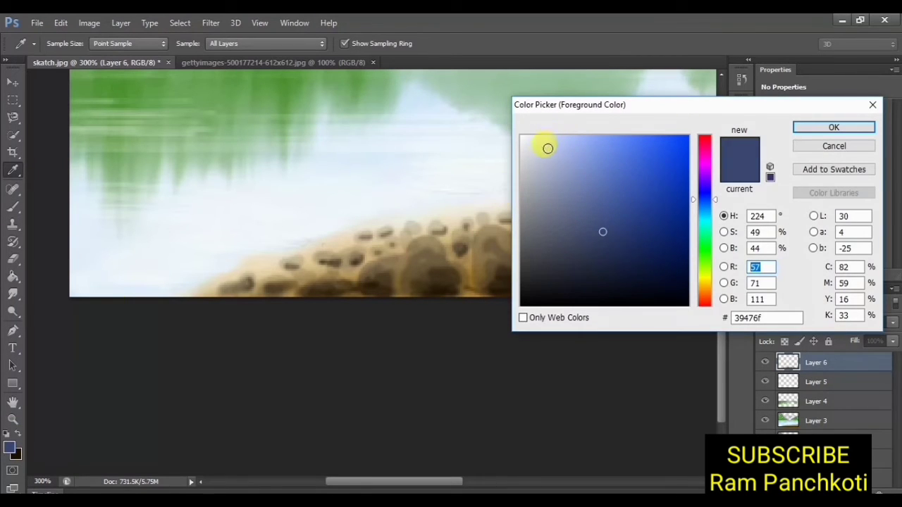
pyautogui.moveTo(547, 148); pyautogui.dragTo(520, 136)
pyautogui.click(817, 127)
pyautogui.moveTo(442, 308)
pyautogui.mouseDown()
pyautogui.moveTo(498, 253)
pyautogui.moveTo(520, 246)
pyautogui.moveTo(507, 248)
pyautogui.mouseUp()
pyautogui.moveTo(557, 272)
pyautogui.mouseDown()
pyautogui.moveTo(592, 262)
pyautogui.moveTo(394, 273)
pyautogui.mouseUp()
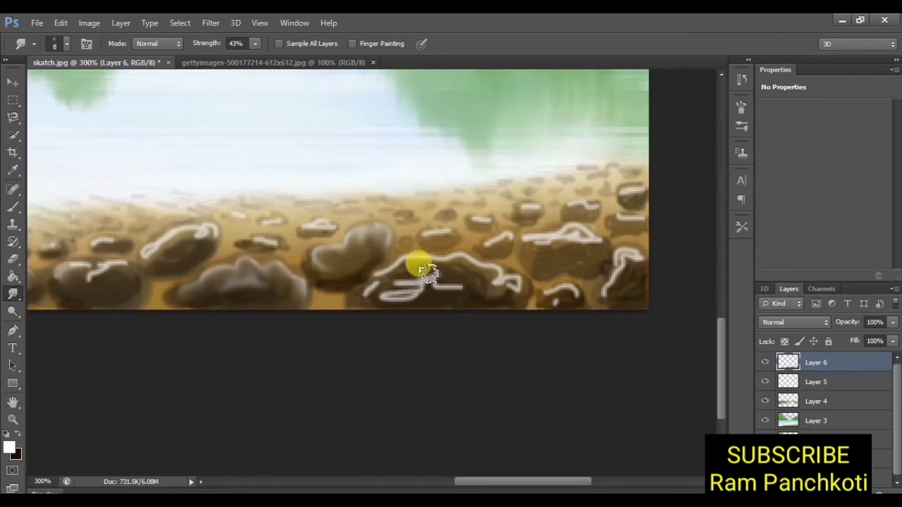
pyautogui.moveTo(427, 273)
pyautogui.mouseDown()
pyautogui.moveTo(423, 285)
pyautogui.moveTo(397, 269)
pyautogui.moveTo(416, 270)
pyautogui.moveTo(388, 289)
pyautogui.moveTo(383, 275)
pyautogui.moveTo(380, 297)
pyautogui.moveTo(457, 305)
pyautogui.moveTo(417, 297)
pyautogui.moveTo(458, 292)
pyautogui.moveTo(411, 261)
pyautogui.moveTo(423, 280)
pyautogui.moveTo(403, 305)
pyautogui.moveTo(417, 284)
pyautogui.moveTo(469, 289)
pyautogui.moveTo(423, 252)
pyautogui.moveTo(599, 258)
pyautogui.moveTo(629, 280)
pyautogui.mouseUp()
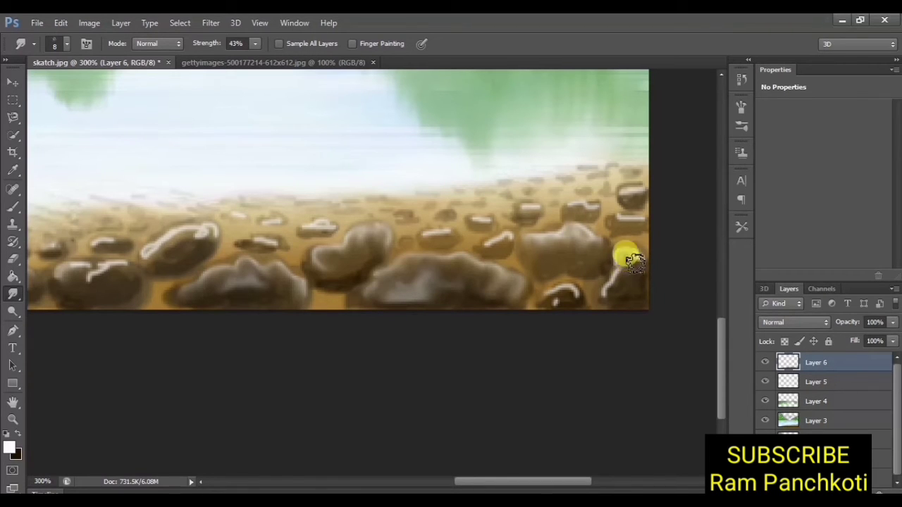
# Zoom in on the right-hand rocks and smudge the remaining highlights into soft sheens
pyautogui.keyDown('alt'); pyautogui.click(536, 258); pyautogui.keyUp('alt')
pyautogui.click(535, 258)
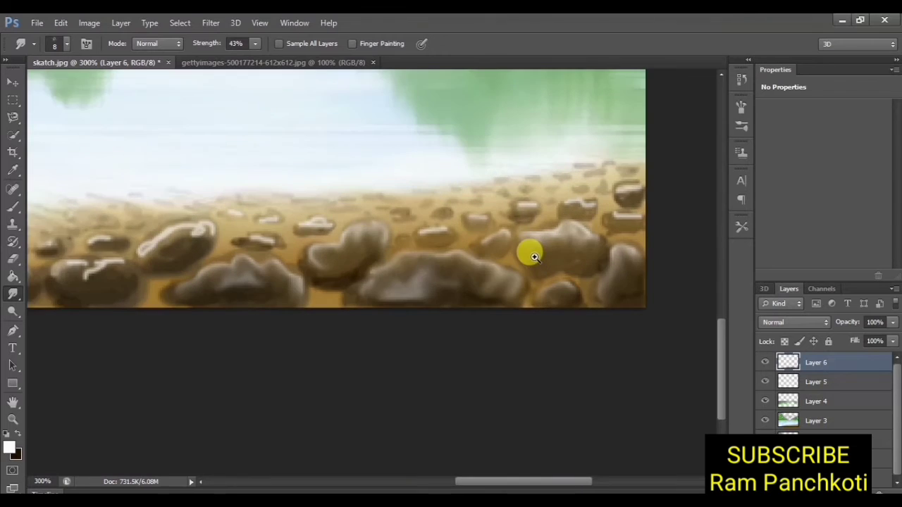
pyautogui.click(530, 251)
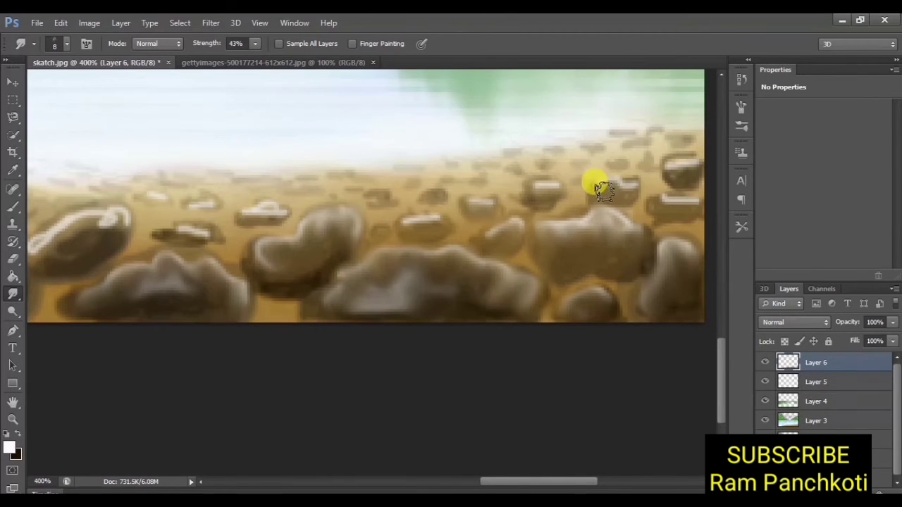
pyautogui.moveTo(604, 190)
pyautogui.mouseDown()
pyautogui.moveTo(624, 177)
pyautogui.moveTo(585, 191)
pyautogui.mouseUp()
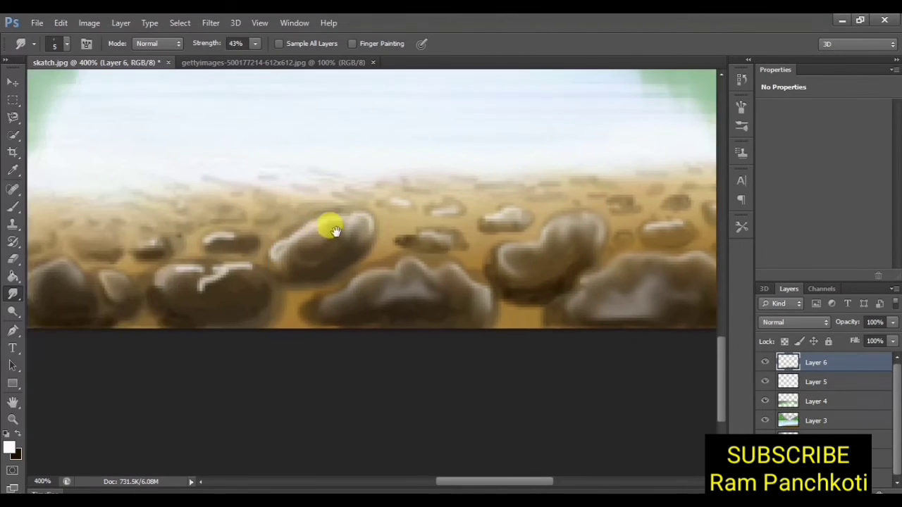
pyautogui.moveTo(334, 232); pyautogui.dragTo(254, 271)
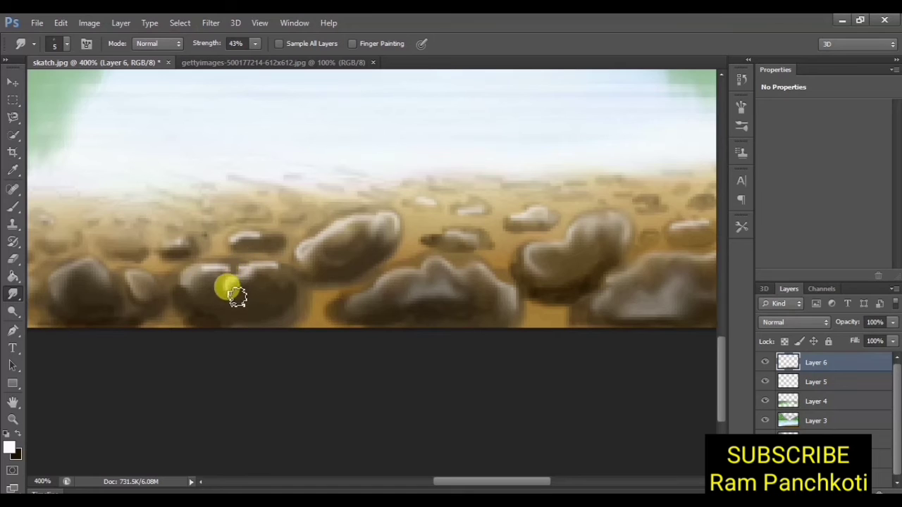
pyautogui.moveTo(232, 300); pyautogui.dragTo(391, 246)
pyautogui.keyDown('alt'); pyautogui.click(391, 257); pyautogui.keyUp('alt')
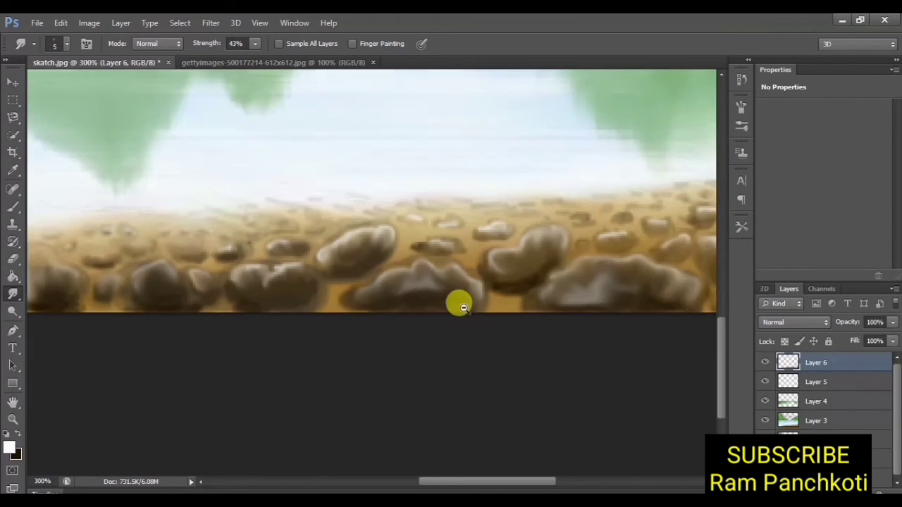
pyautogui.keyDown('alt'); pyautogui.click(458, 302); pyautogui.keyUp('alt')
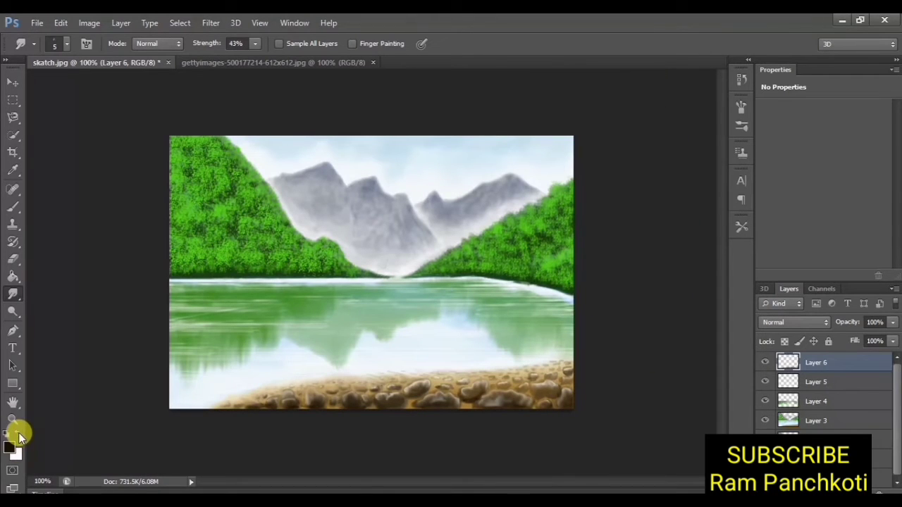
# Darken the bottom-left rock edges, then smudge the dark outlines between the lower rocks
pyautogui.press('b')
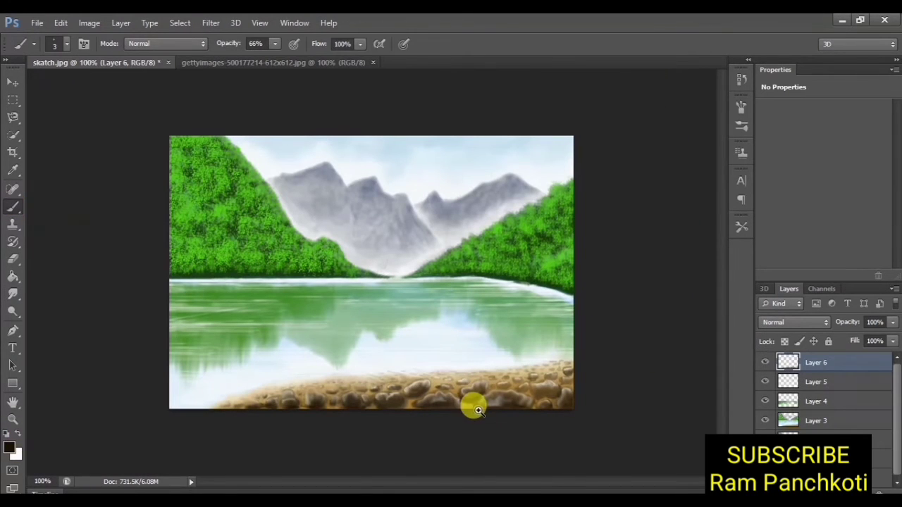
pyautogui.click(478, 410)
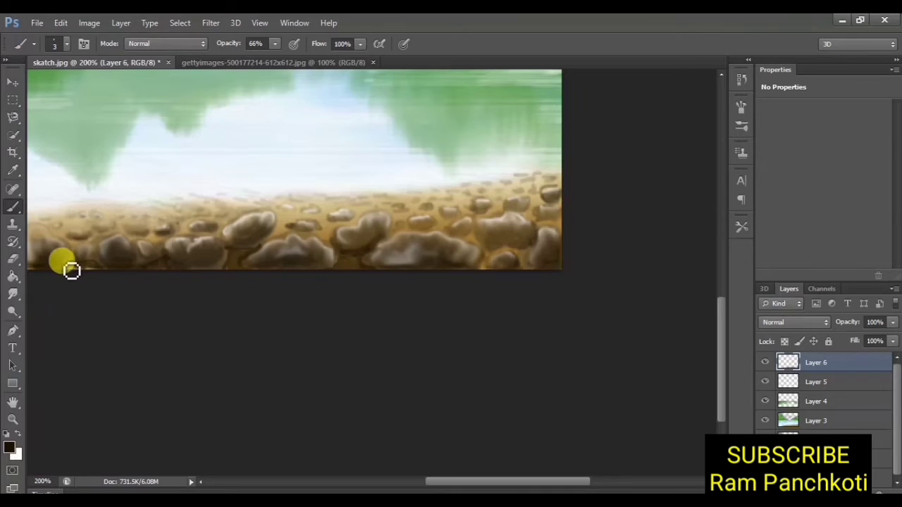
pyautogui.moveTo(79, 260)
pyautogui.mouseDown()
pyautogui.moveTo(54, 272)
pyautogui.moveTo(106, 265)
pyautogui.mouseUp()
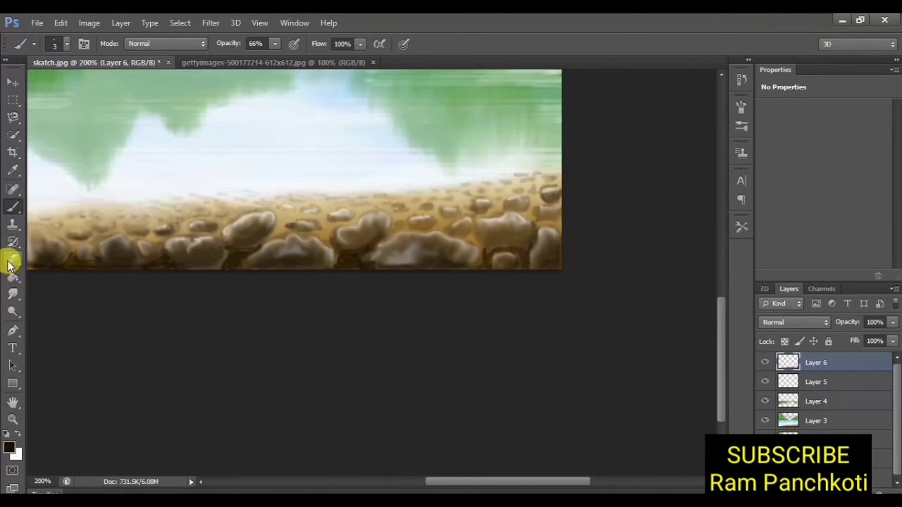
pyautogui.click(13, 295)
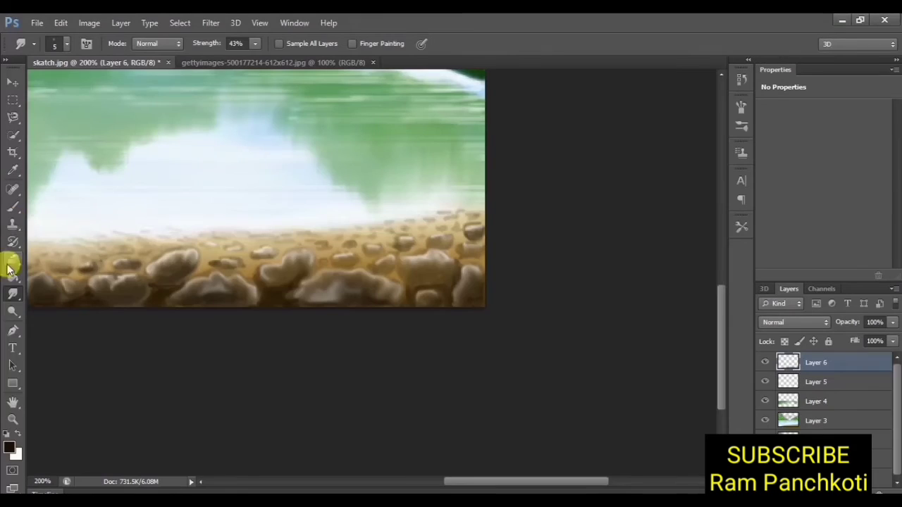
pyautogui.click(12, 208)
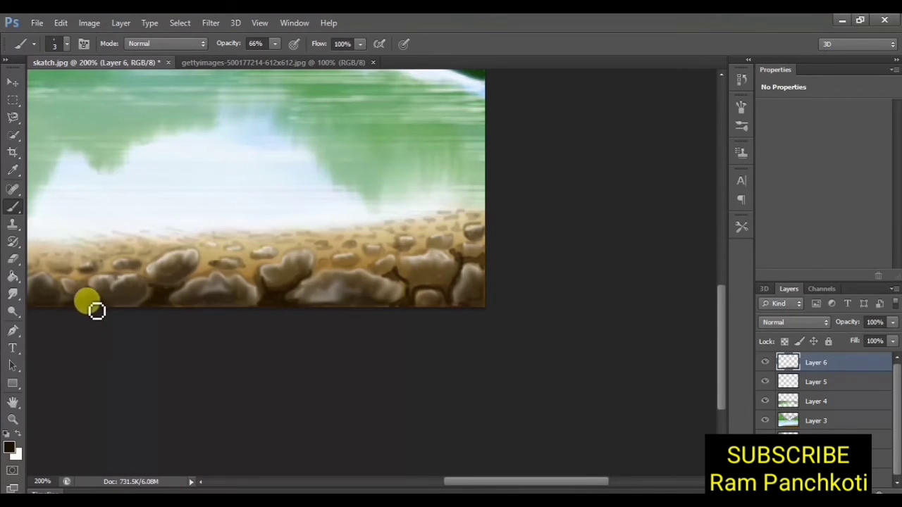
pyautogui.click(13, 294)
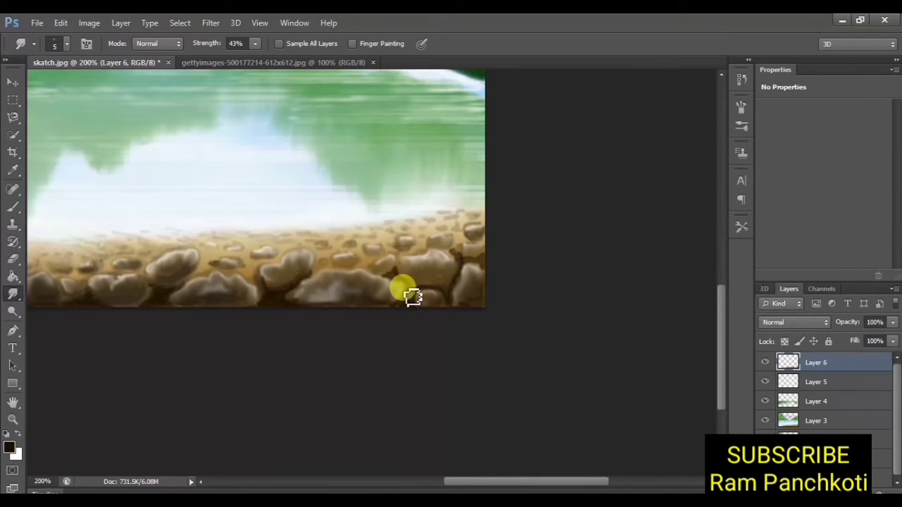
pyautogui.hotkey('ctrl', '+')
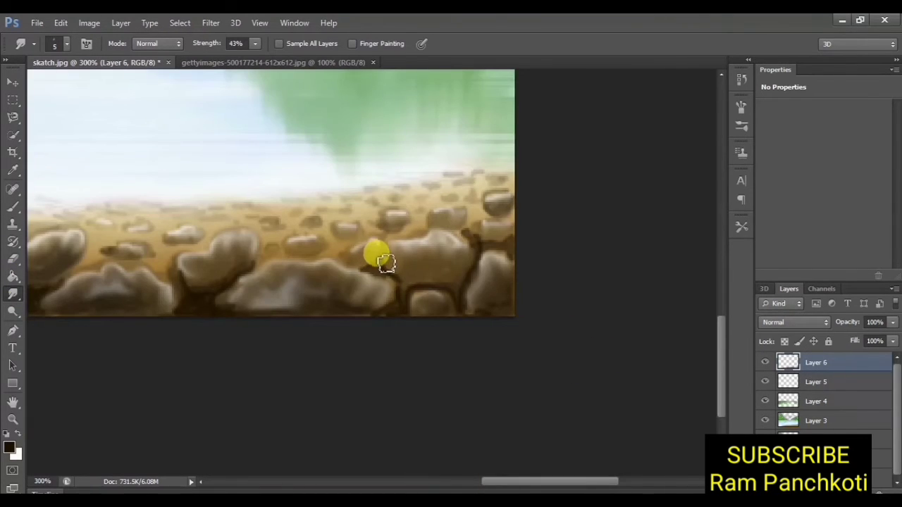
pyautogui.moveTo(380, 261)
pyautogui.mouseDown()
pyautogui.moveTo(226, 272)
pyautogui.moveTo(251, 268)
pyautogui.moveTo(193, 317)
pyautogui.moveTo(235, 322)
pyautogui.moveTo(106, 302)
pyautogui.moveTo(430, 321)
pyautogui.moveTo(578, 318)
pyautogui.mouseUp()
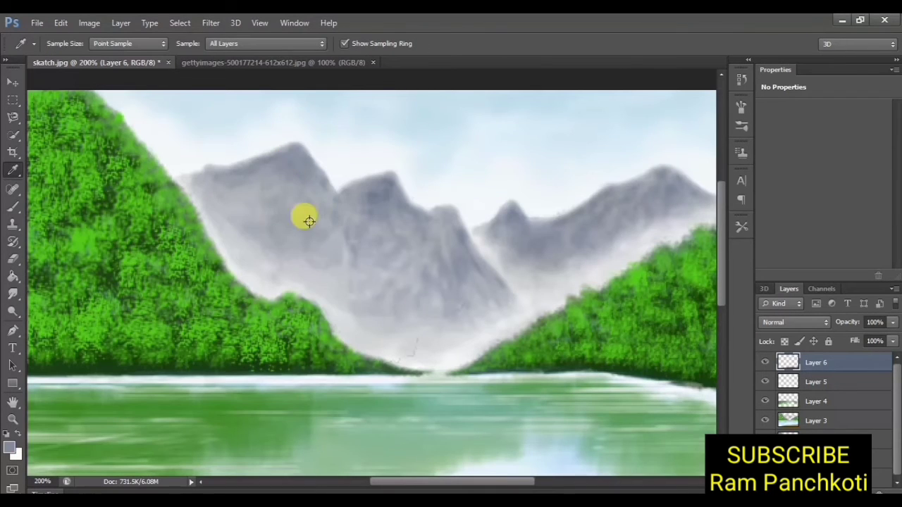
# Scribble grey streaks over the middle mountain, right peak ridge, right mountains and left-centre slopes
pyautogui.click(12, 206)
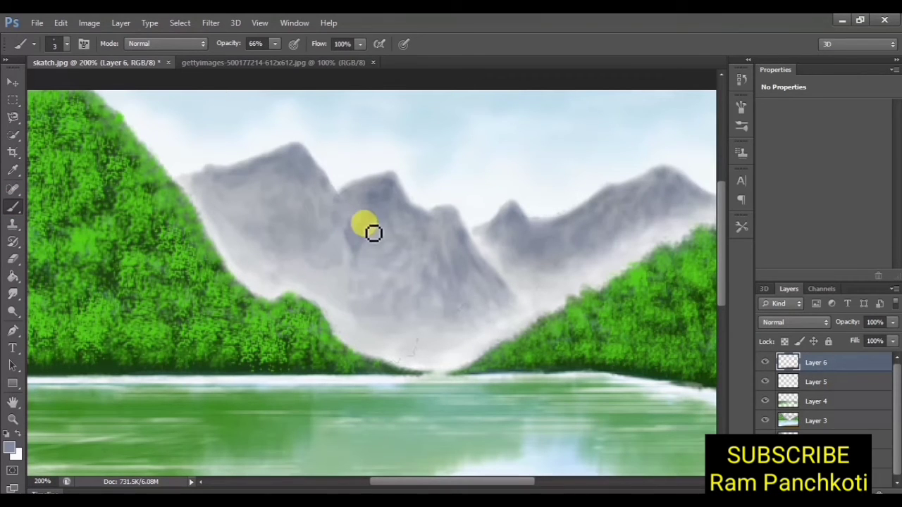
pyautogui.moveTo(373, 242); pyautogui.dragTo(411, 250)
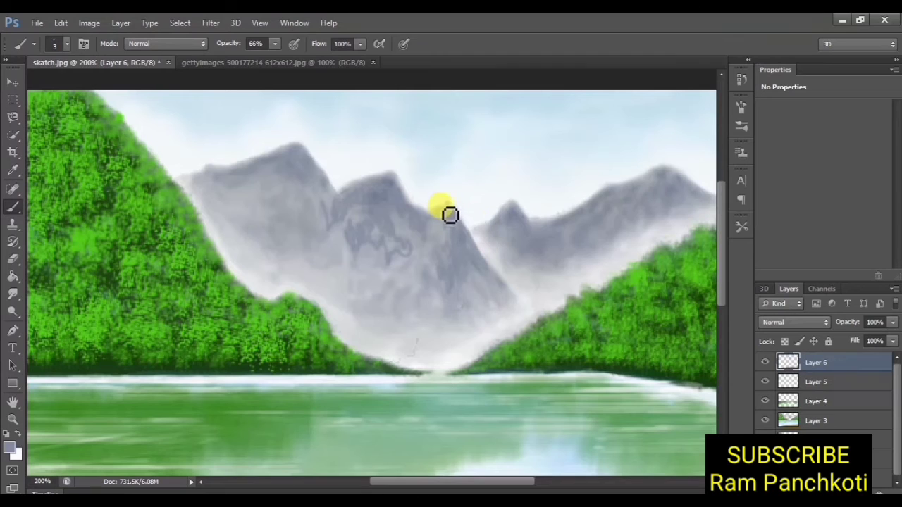
pyautogui.moveTo(450, 215)
pyautogui.mouseDown()
pyautogui.moveTo(473, 288)
pyautogui.moveTo(494, 282)
pyautogui.mouseUp()
pyautogui.click(609, 245)
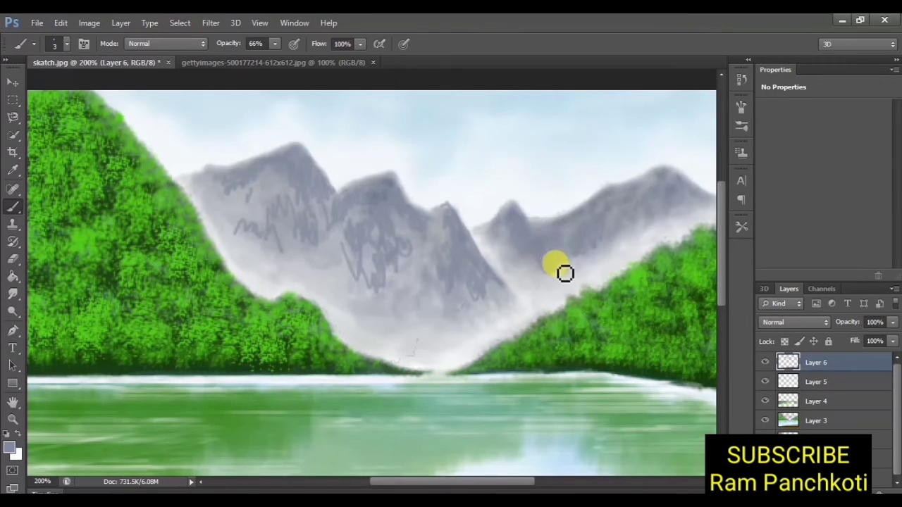
pyautogui.moveTo(565, 274)
pyautogui.mouseDown()
pyautogui.moveTo(528, 258)
pyautogui.moveTo(520, 266)
pyautogui.moveTo(594, 254)
pyautogui.moveTo(639, 225)
pyautogui.mouseUp()
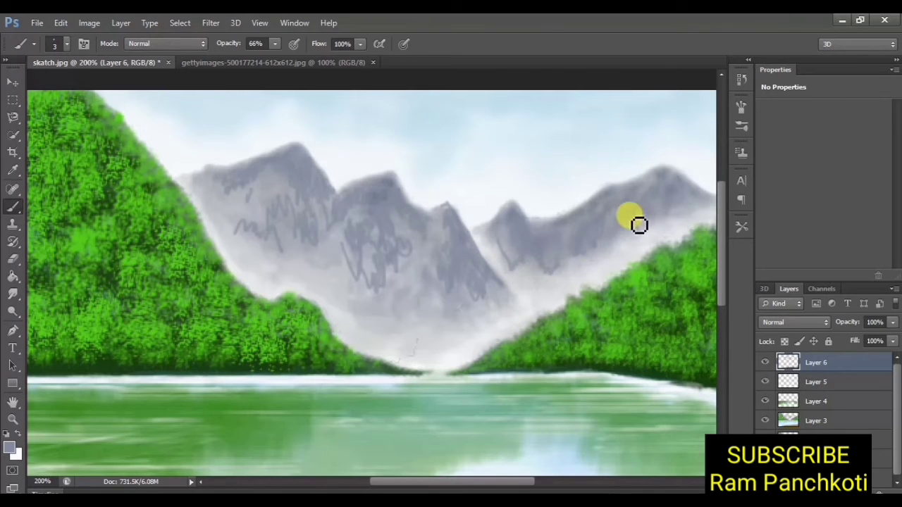
pyautogui.moveTo(390, 317)
pyautogui.mouseDown()
pyautogui.moveTo(364, 318)
pyautogui.moveTo(407, 318)
pyautogui.moveTo(413, 303)
pyautogui.moveTo(484, 318)
pyautogui.mouseUp()
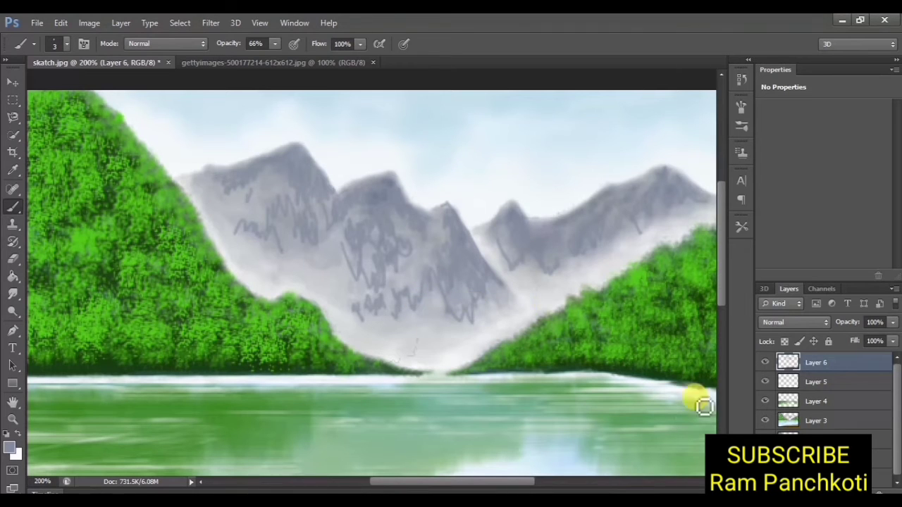
# Smudge the mountain scribbles at 75% strength with a size-10 brush, then zoom out
pyautogui.click(15, 289)
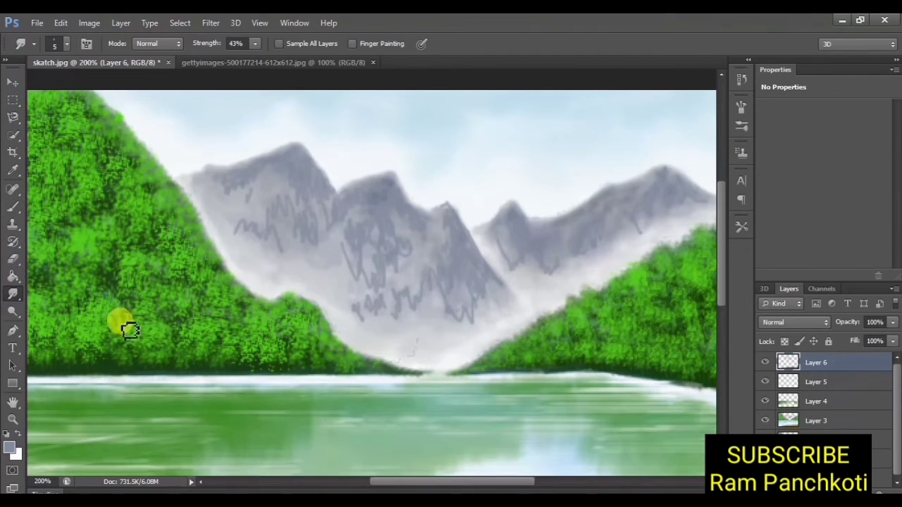
pyautogui.moveTo(282, 237)
pyautogui.mouseDown()
pyautogui.moveTo(242, 222)
pyautogui.moveTo(237, 238)
pyautogui.moveTo(250, 238)
pyautogui.moveTo(250, 188)
pyautogui.moveTo(264, 179)
pyautogui.moveTo(225, 185)
pyautogui.moveTo(302, 208)
pyautogui.moveTo(316, 221)
pyautogui.moveTo(310, 184)
pyautogui.moveTo(302, 202)
pyautogui.moveTo(338, 198)
pyautogui.moveTo(332, 218)
pyautogui.moveTo(316, 222)
pyautogui.moveTo(469, 326)
pyautogui.moveTo(479, 278)
pyautogui.moveTo(496, 298)
pyautogui.moveTo(486, 286)
pyautogui.moveTo(461, 318)
pyautogui.moveTo(485, 322)
pyautogui.moveTo(498, 292)
pyautogui.moveTo(469, 253)
pyautogui.moveTo(483, 289)
pyautogui.moveTo(454, 243)
pyautogui.mouseUp()
pyautogui.press('7')
pyautogui.press('5')
pyautogui.press(']')
pyautogui.press(']')
pyautogui.press(']')
pyautogui.moveTo(448, 224)
pyautogui.mouseDown()
pyautogui.moveTo(443, 272)
pyautogui.moveTo(439, 226)
pyautogui.moveTo(428, 256)
pyautogui.moveTo(463, 282)
pyautogui.moveTo(372, 222)
pyautogui.moveTo(372, 207)
pyautogui.moveTo(388, 202)
pyautogui.moveTo(375, 189)
pyautogui.moveTo(387, 236)
pyautogui.moveTo(303, 209)
pyautogui.moveTo(222, 209)
pyautogui.mouseUp()
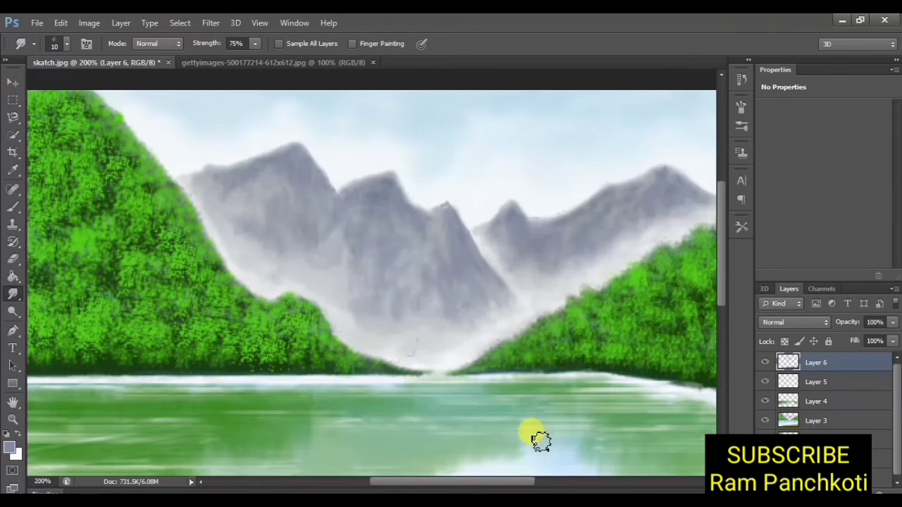
pyautogui.hotkey('ctrl', '-')
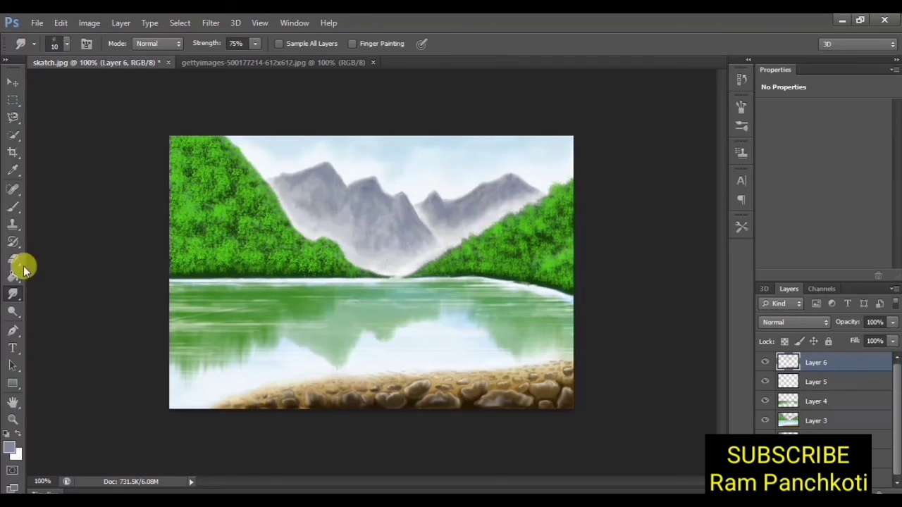
pyautogui.click(13, 206)
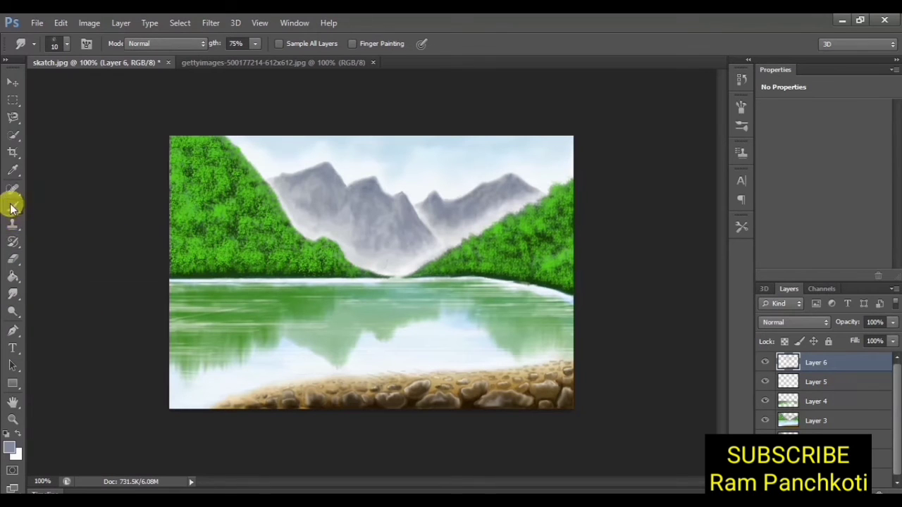
# Paint a thin white highlight stroke along the mountain ridges at 200% zoom
pyautogui.click(17, 433)
pyautogui.hotkey('ctrl', '+')
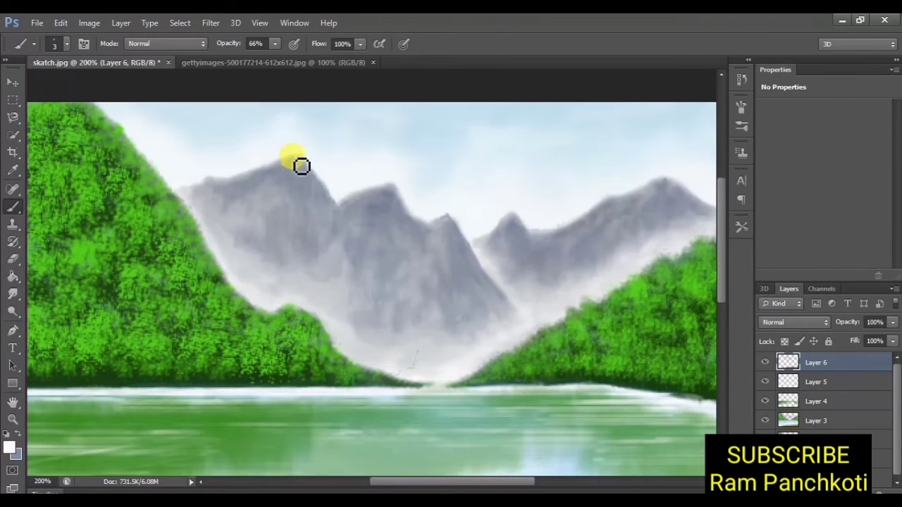
pyautogui.moveTo(282, 183)
pyautogui.mouseDown()
pyautogui.moveTo(275, 183)
pyautogui.moveTo(449, 271)
pyautogui.moveTo(428, 282)
pyautogui.moveTo(418, 311)
pyautogui.moveTo(599, 226)
pyautogui.moveTo(628, 232)
pyautogui.moveTo(646, 268)
pyautogui.mouseUp()
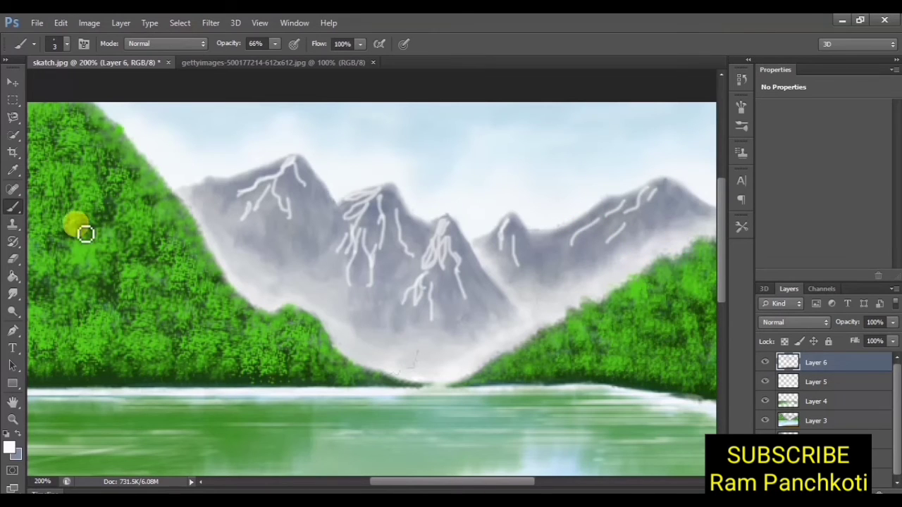
# Smudge the white strokes into the first mountain and around the middle peak
pyautogui.click(11, 297)
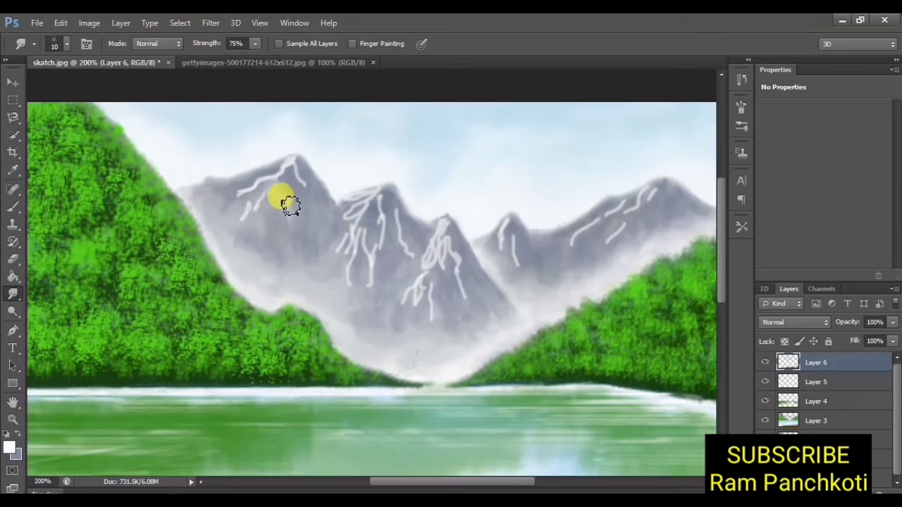
pyautogui.moveTo(287, 202); pyautogui.dragTo(292, 165)
pyautogui.scroll(1, 285, 191)
pyautogui.moveTo(411, 323)
pyautogui.mouseDown()
pyautogui.moveTo(403, 312)
pyautogui.moveTo(409, 346)
pyautogui.moveTo(409, 262)
pyautogui.moveTo(415, 233)
pyautogui.moveTo(423, 258)
pyautogui.moveTo(423, 217)
pyautogui.moveTo(421, 243)
pyautogui.mouseUp()
pyautogui.moveTo(421, 205)
pyautogui.mouseDown()
pyautogui.moveTo(419, 191)
pyautogui.moveTo(378, 202)
pyautogui.moveTo(394, 206)
pyautogui.moveTo(373, 223)
pyautogui.moveTo(376, 231)
pyautogui.moveTo(397, 207)
pyautogui.moveTo(407, 215)
pyautogui.moveTo(373, 255)
pyautogui.moveTo(398, 200)
pyautogui.moveTo(368, 209)
pyautogui.moveTo(394, 202)
pyautogui.moveTo(403, 238)
pyautogui.moveTo(495, 242)
pyautogui.moveTo(439, 209)
pyautogui.moveTo(443, 242)
pyautogui.moveTo(440, 201)
pyautogui.moveTo(459, 282)
pyautogui.moveTo(470, 207)
pyautogui.moveTo(443, 268)
pyautogui.moveTo(501, 202)
pyautogui.moveTo(497, 216)
pyautogui.mouseUp()
pyautogui.hscroll(5, 428, 236)
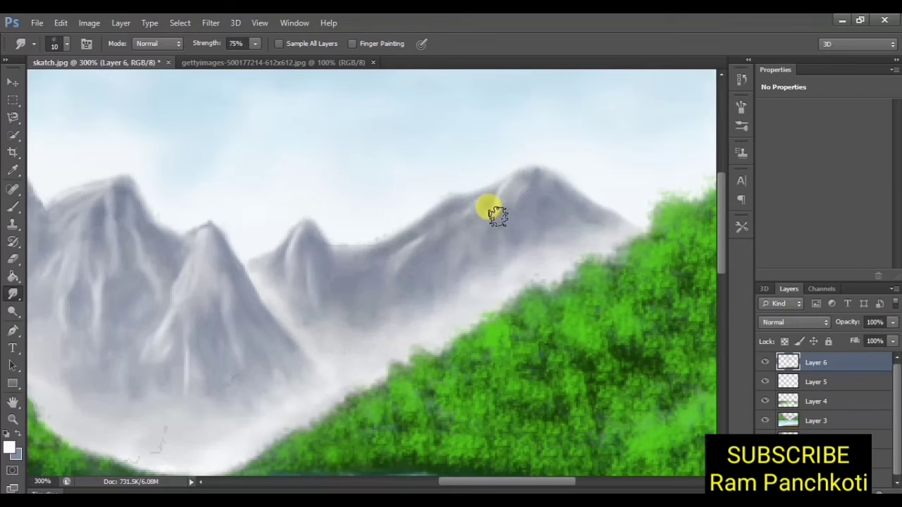
pyautogui.moveTo(275, 362); pyautogui.dragTo(505, 359)
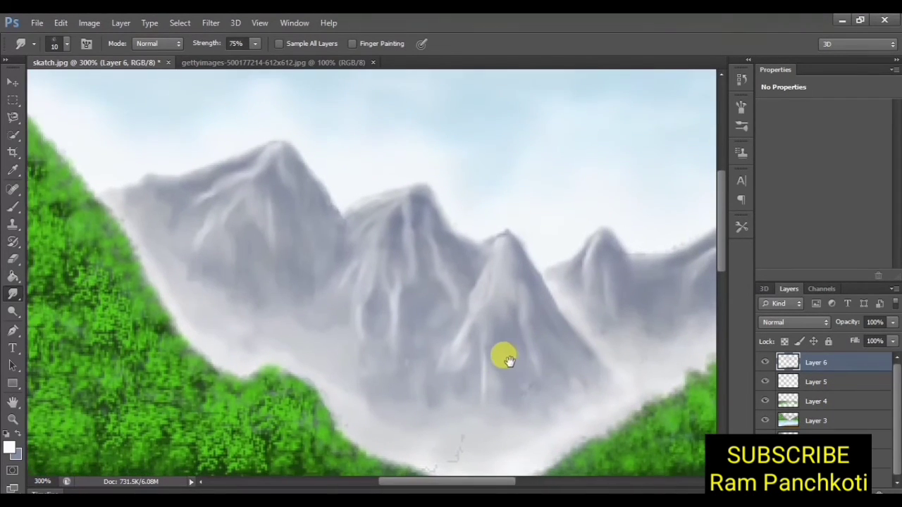
# Faintly erase the middle mountain face and left peak top at 11% flow
pyautogui.click(12, 259)
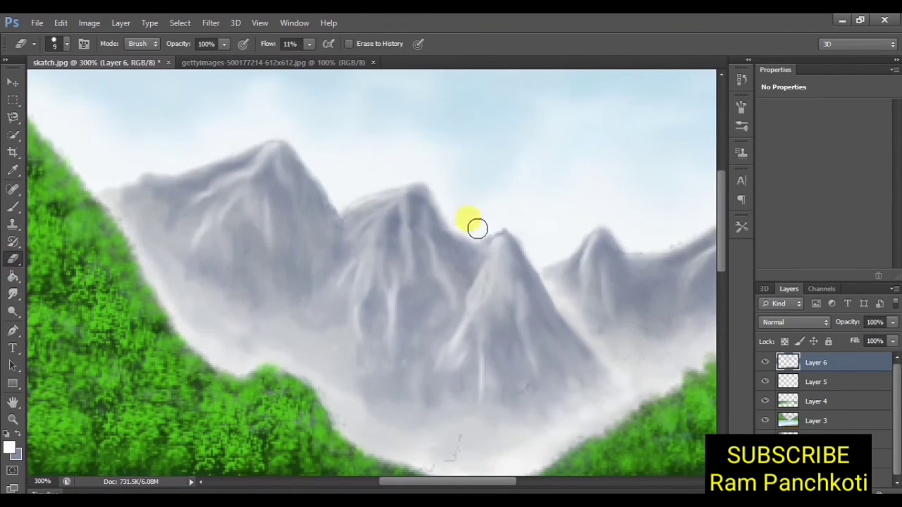
pyautogui.moveTo(504, 326); pyautogui.dragTo(508, 342)
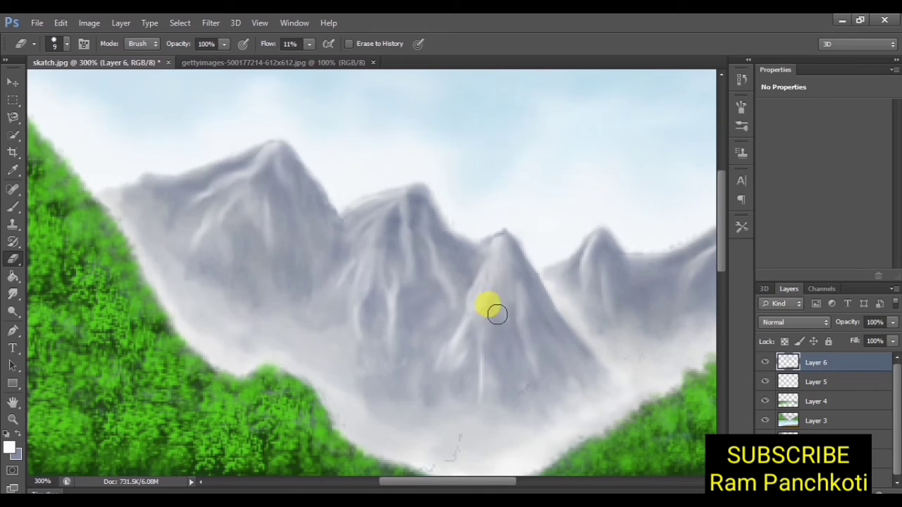
pyautogui.moveTo(406, 188); pyautogui.dragTo(375, 194)
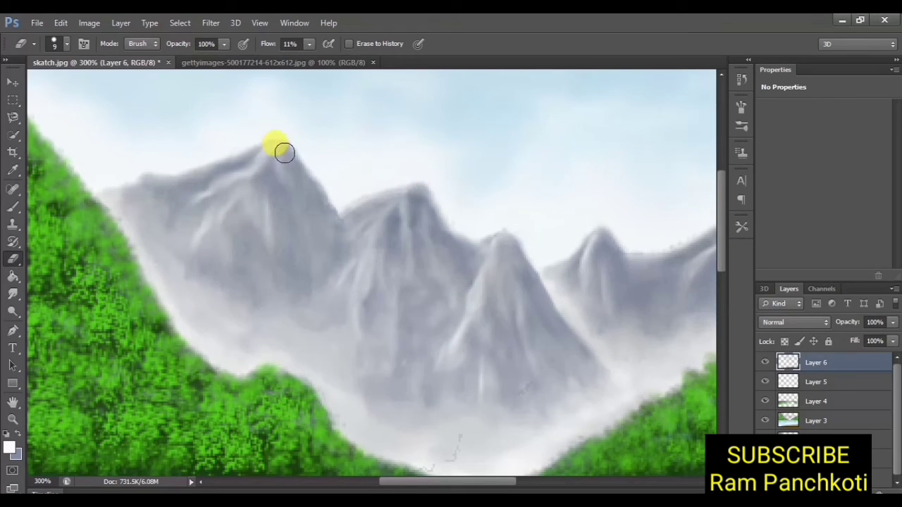
pyautogui.moveTo(284, 152)
pyautogui.mouseDown()
pyautogui.moveTo(250, 200)
pyautogui.moveTo(268, 244)
pyautogui.moveTo(419, 317)
pyautogui.moveTo(634, 267)
pyautogui.moveTo(514, 413)
pyautogui.mouseUp()
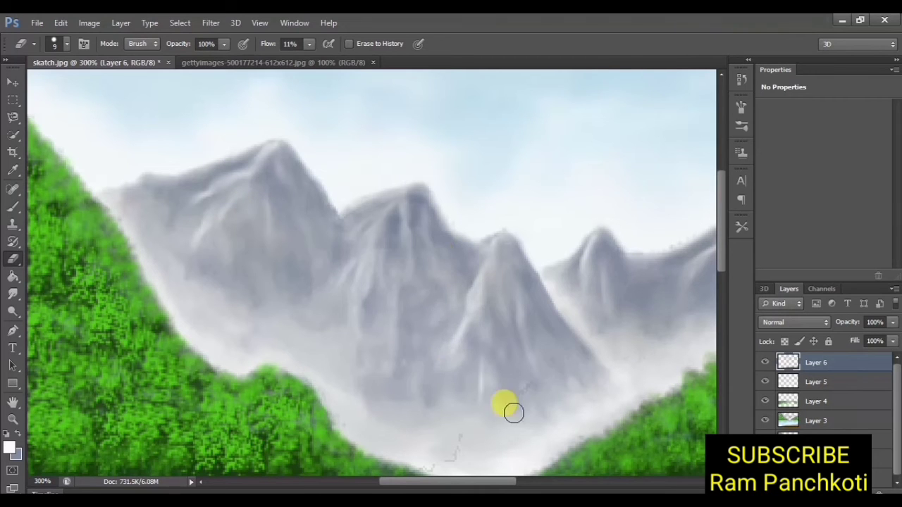
pyautogui.moveTo(572, 408)
pyautogui.mouseDown()
pyautogui.moveTo(435, 358)
pyautogui.moveTo(514, 284)
pyautogui.mouseUp()
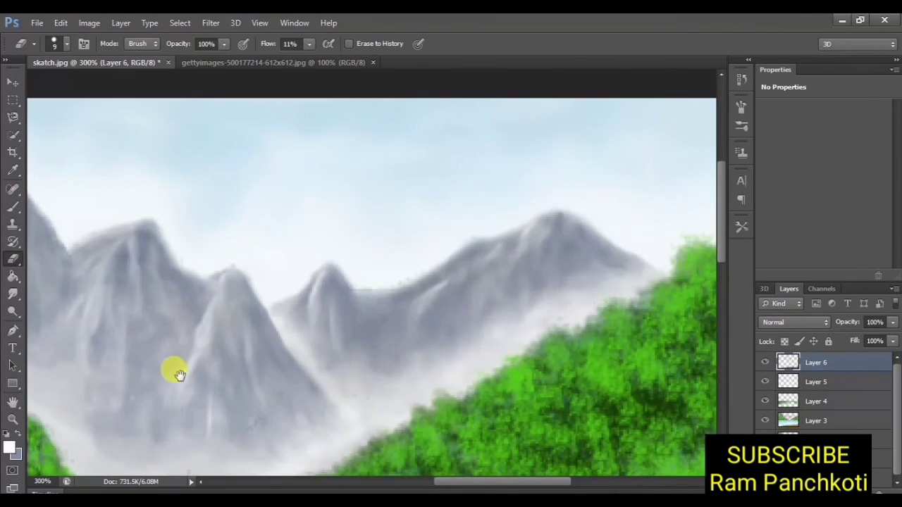
pyautogui.moveTo(175, 371)
pyautogui.mouseDown()
pyautogui.moveTo(550, 331)
pyautogui.moveTo(472, 325)
pyautogui.mouseUp()
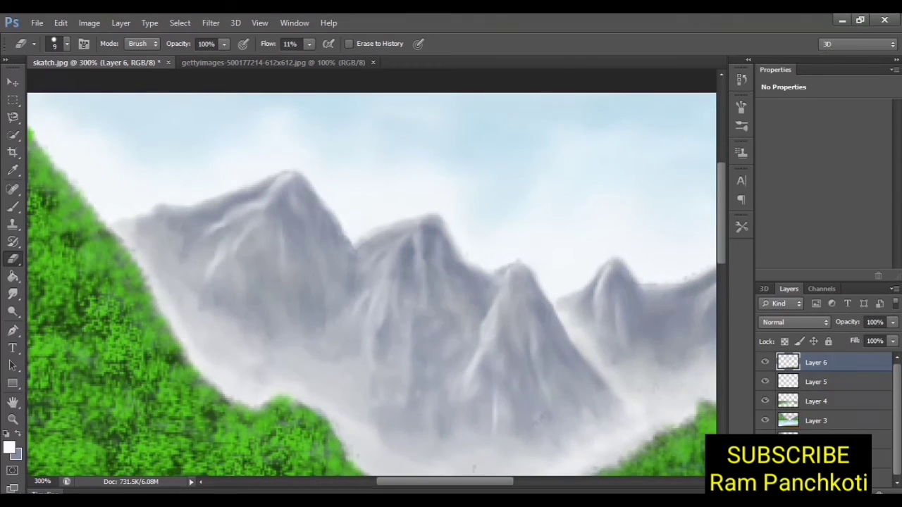
# Paint a short dark grey (555960) streak on the left mountain
pyautogui.click(13, 207)
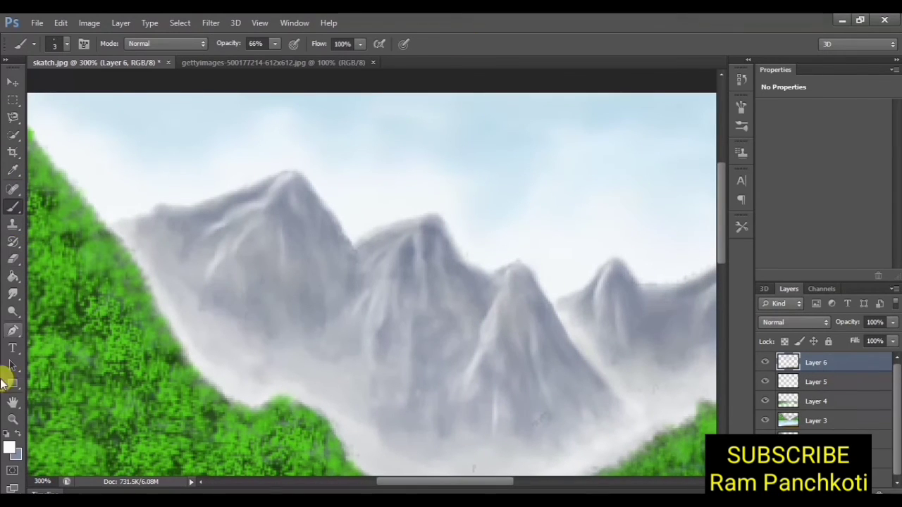
pyautogui.click(11, 447)
pyautogui.moveTo(549, 222); pyautogui.dragTo(538, 242)
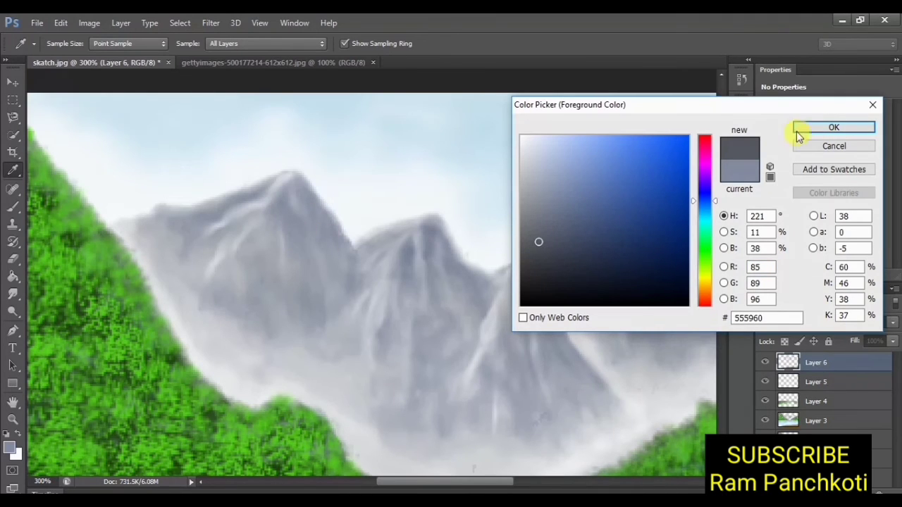
pyautogui.click(842, 127)
pyautogui.press('b')
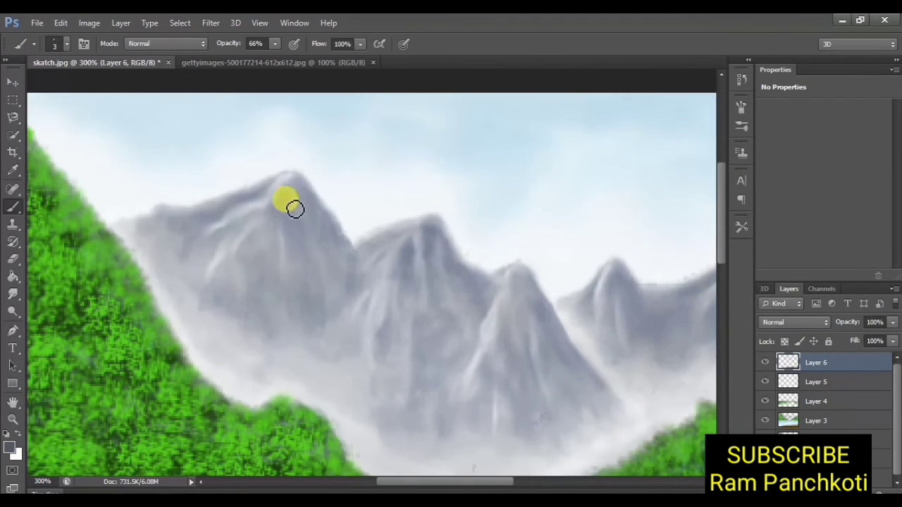
pyautogui.moveTo(284, 203); pyautogui.dragTo(297, 244)
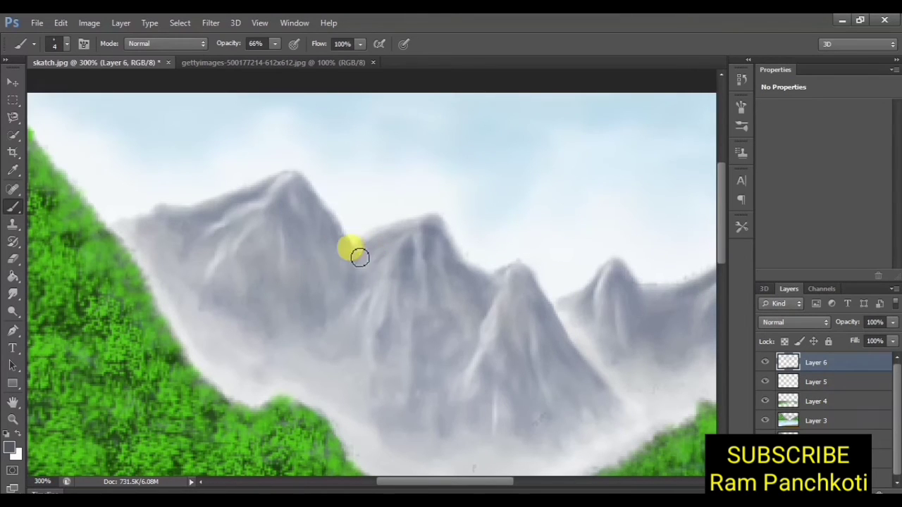
# Switch to a soft 5 px brush tip, undo the test stroke, and lower flow to 88%
pyautogui.click(68, 44)
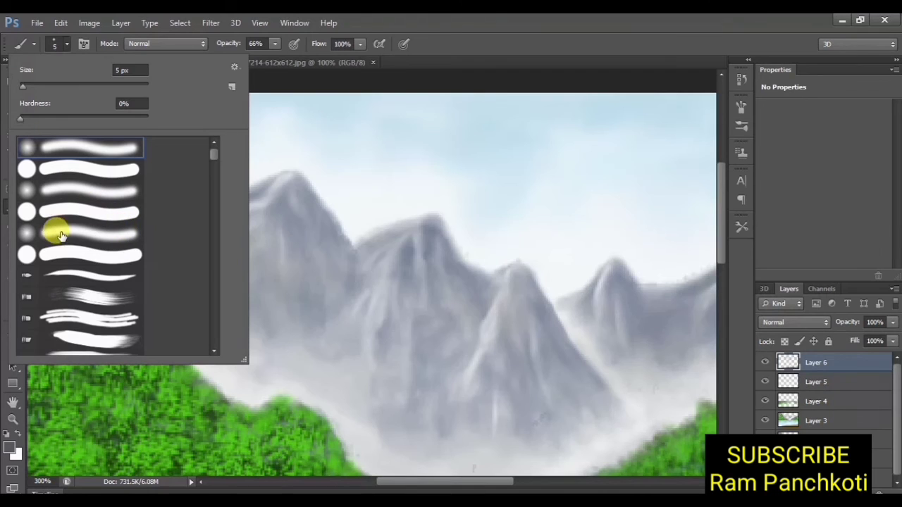
pyautogui.click(581, 150)
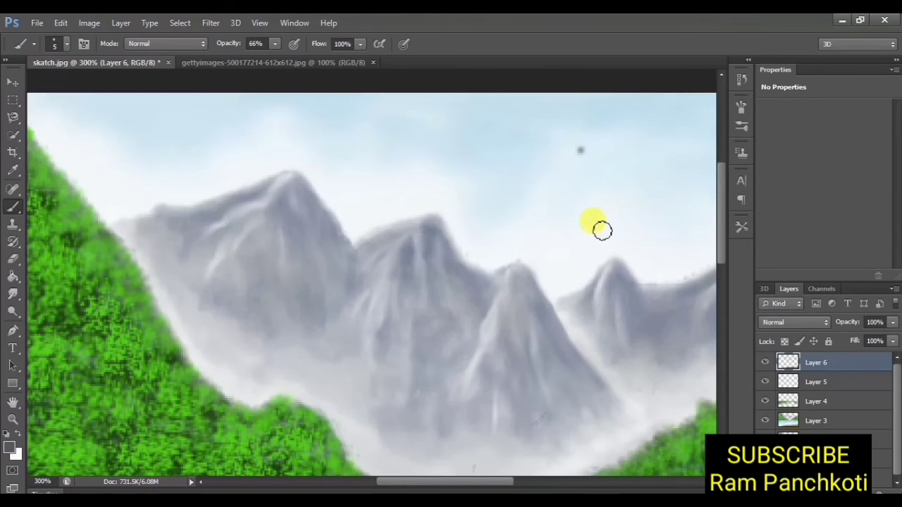
pyautogui.moveTo(301, 190); pyautogui.dragTo(319, 229)
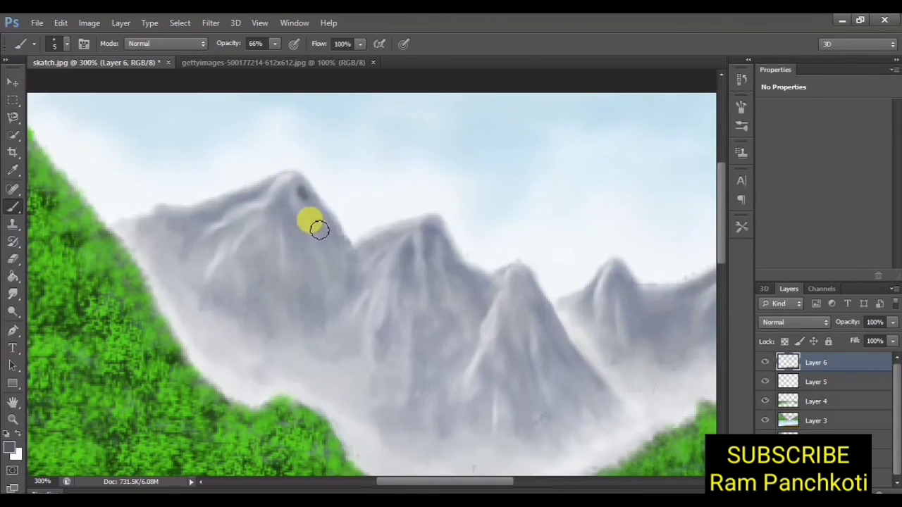
pyautogui.hotkey('ctrl', 'z')
pyautogui.click(360, 44)
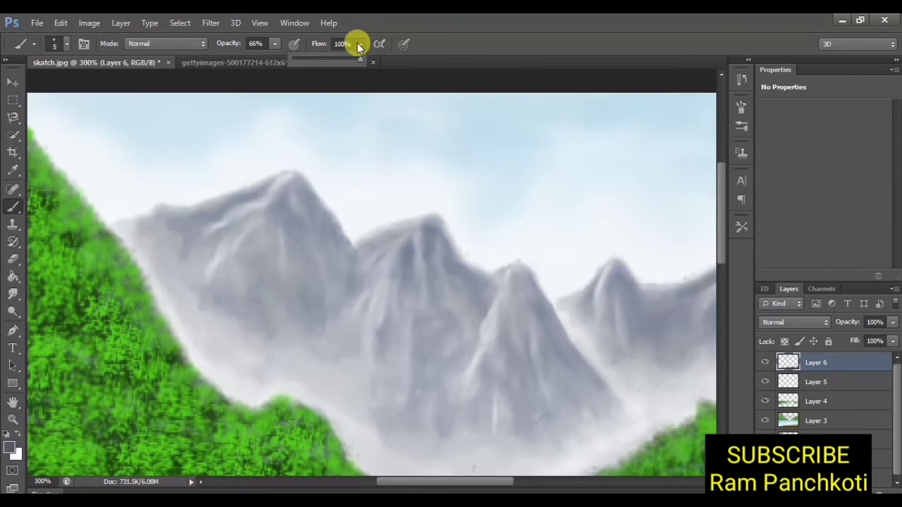
pyautogui.moveTo(360, 61); pyautogui.dragTo(352, 60)
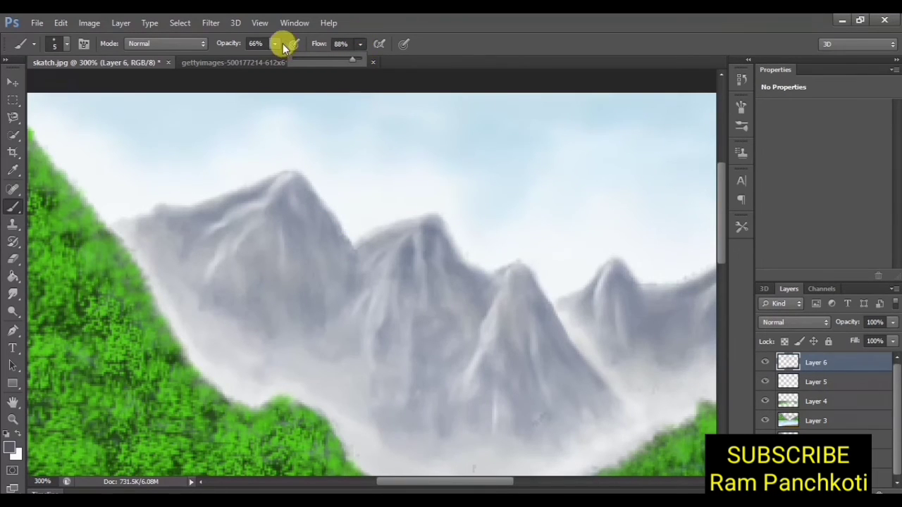
pyautogui.click(283, 43)
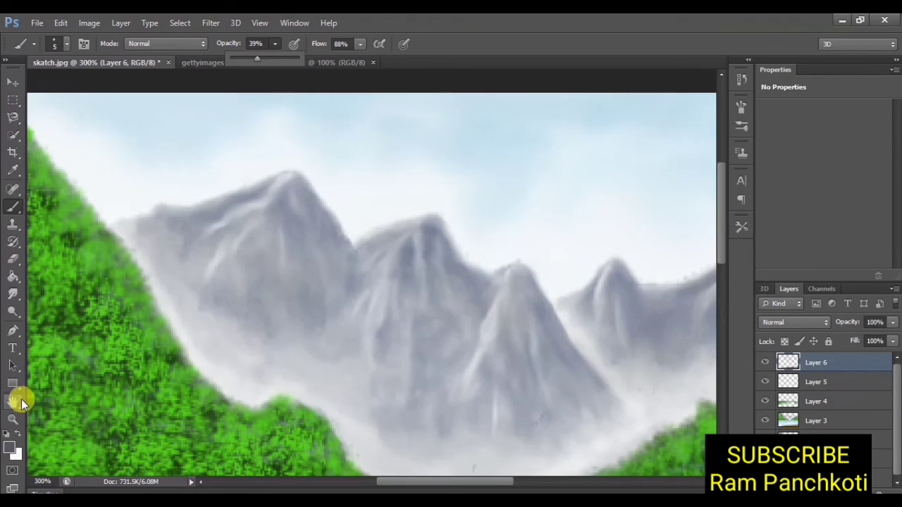
# Paint dark blue-grey #45526e vertical streaks down the left, middle and right peaks
pyautogui.click(11, 448)
pyautogui.click(583, 233)
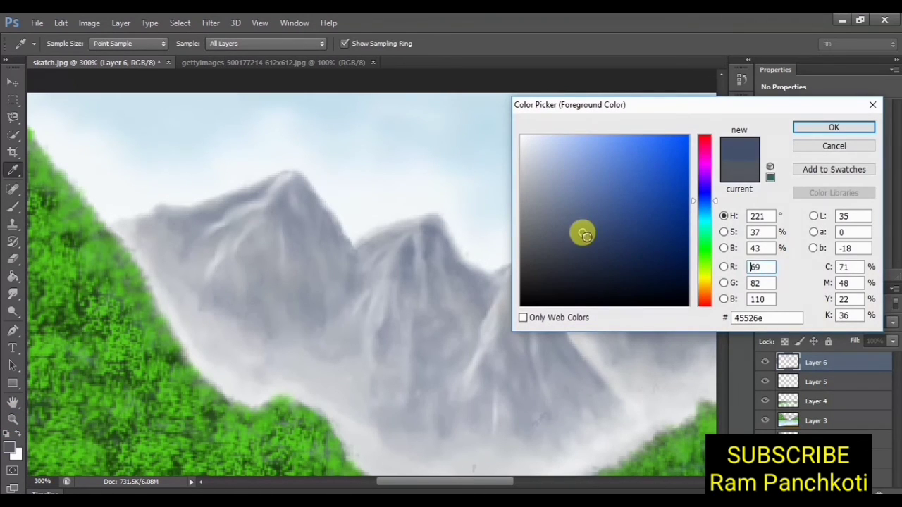
pyautogui.click(816, 133)
pyautogui.press('b')
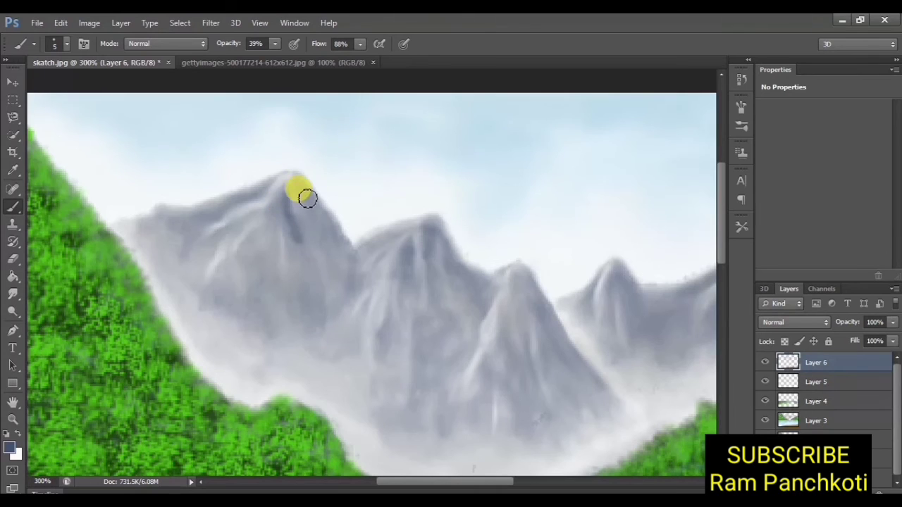
pyautogui.moveTo(311, 202)
pyautogui.mouseDown()
pyautogui.moveTo(514, 383)
pyautogui.moveTo(491, 400)
pyautogui.mouseUp()
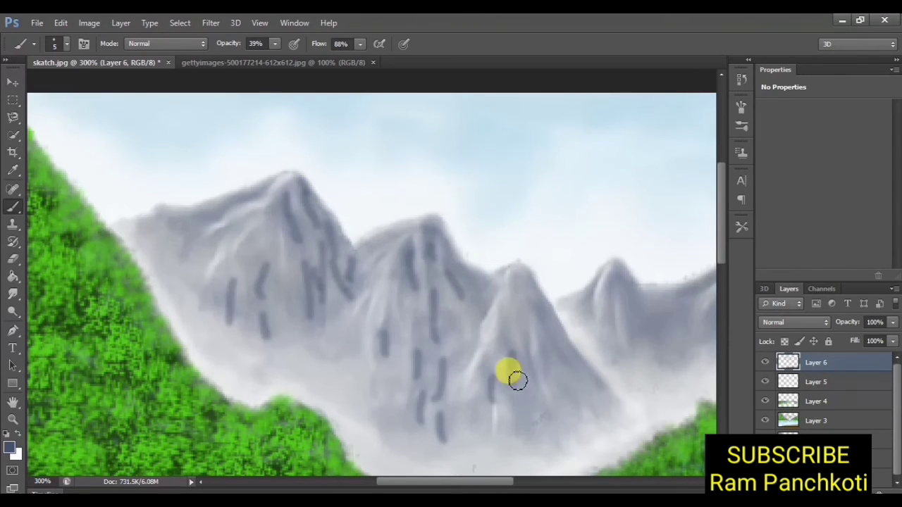
pyautogui.moveTo(512, 356); pyautogui.dragTo(511, 384)
pyautogui.moveTo(523, 276)
pyautogui.mouseDown()
pyautogui.moveTo(527, 332)
pyautogui.moveTo(548, 367)
pyautogui.mouseUp()
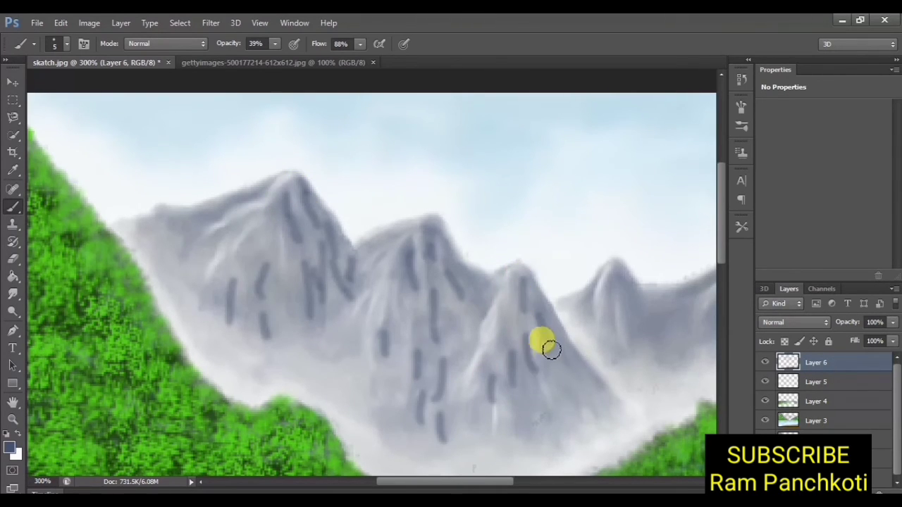
pyautogui.moveTo(560, 335)
pyautogui.mouseDown()
pyautogui.moveTo(581, 376)
pyautogui.moveTo(534, 420)
pyautogui.mouseUp()
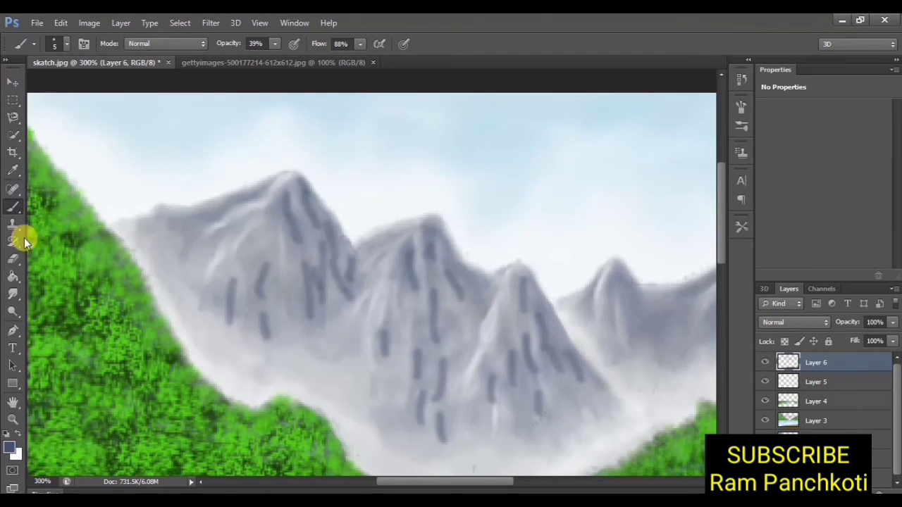
pyautogui.click(14, 294)
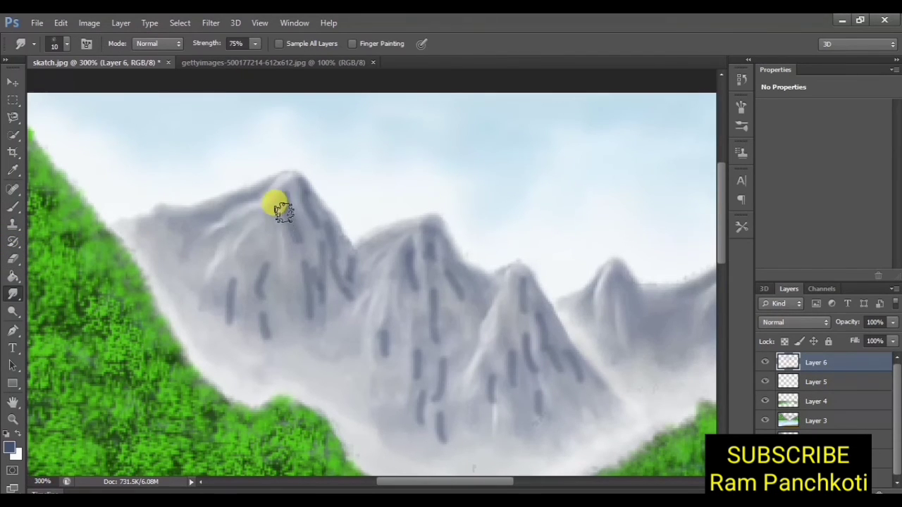
# Smudge the left and middle mountain streaks at 75% strength into soft gully shading
pyautogui.moveTo(293, 236); pyautogui.dragTo(282, 202)
pyautogui.moveTo(395, 266)
pyautogui.mouseDown()
pyautogui.moveTo(417, 305)
pyautogui.moveTo(423, 373)
pyautogui.moveTo(413, 347)
pyautogui.moveTo(445, 342)
pyautogui.moveTo(423, 286)
pyautogui.moveTo(432, 382)
pyautogui.moveTo(399, 402)
pyautogui.moveTo(447, 430)
pyautogui.moveTo(421, 423)
pyautogui.moveTo(532, 418)
pyautogui.moveTo(631, 301)
pyautogui.moveTo(648, 340)
pyautogui.moveTo(600, 336)
pyautogui.mouseUp()
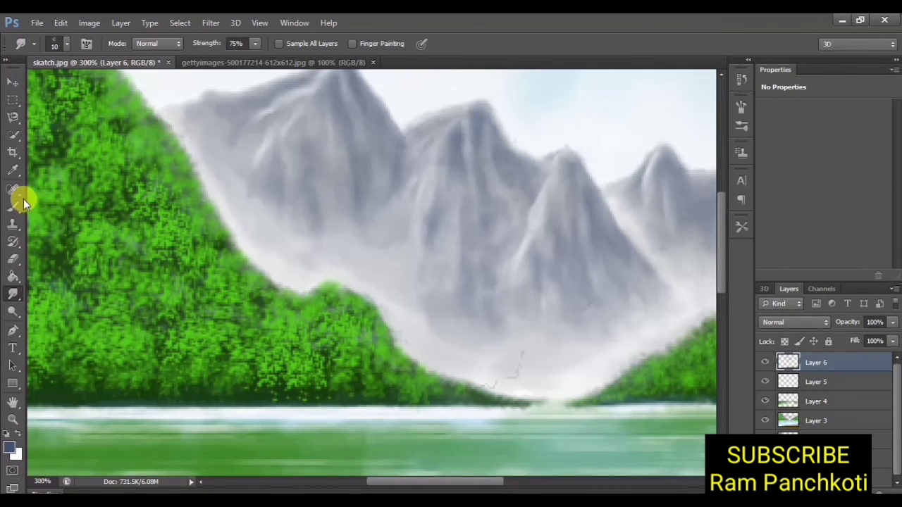
# Brush dark slate-grey strokes at 39% opacity along where the left hill meets the mountain
pyautogui.click(14, 206)
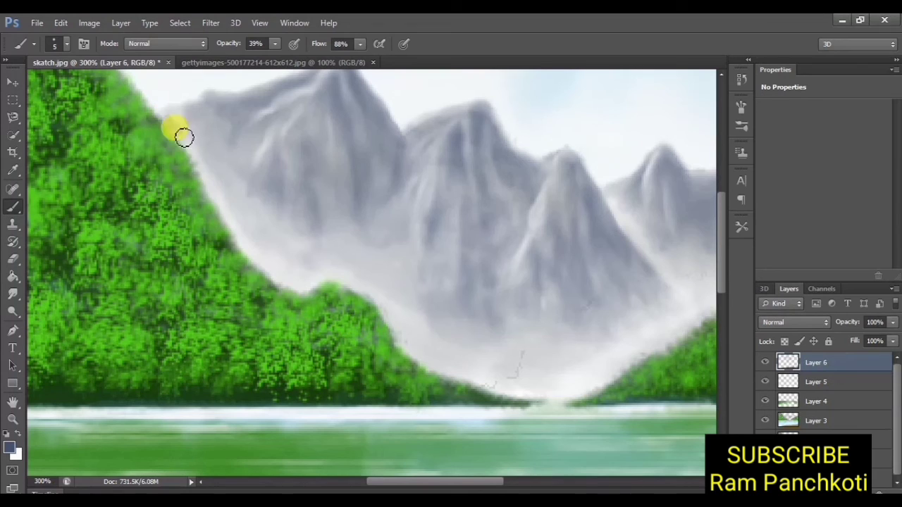
pyautogui.moveTo(183, 137)
pyautogui.mouseDown()
pyautogui.moveTo(205, 185)
pyautogui.moveTo(187, 141)
pyautogui.moveTo(371, 299)
pyautogui.mouseUp()
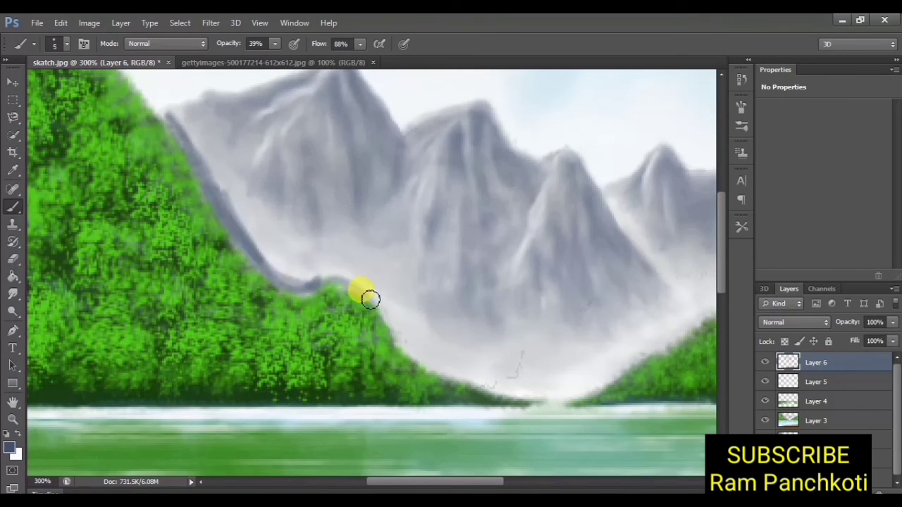
pyautogui.moveTo(412, 355)
pyautogui.mouseDown()
pyautogui.moveTo(395, 345)
pyautogui.moveTo(391, 319)
pyautogui.mouseUp()
pyautogui.moveTo(356, 286)
pyautogui.mouseDown()
pyautogui.moveTo(387, 303)
pyautogui.moveTo(417, 362)
pyautogui.moveTo(453, 376)
pyautogui.moveTo(396, 327)
pyautogui.moveTo(417, 357)
pyautogui.moveTo(362, 288)
pyautogui.moveTo(270, 273)
pyautogui.moveTo(202, 101)
pyautogui.moveTo(373, 202)
pyautogui.moveTo(370, 176)
pyautogui.moveTo(381, 216)
pyautogui.moveTo(395, 193)
pyautogui.moveTo(375, 256)
pyautogui.mouseUp()
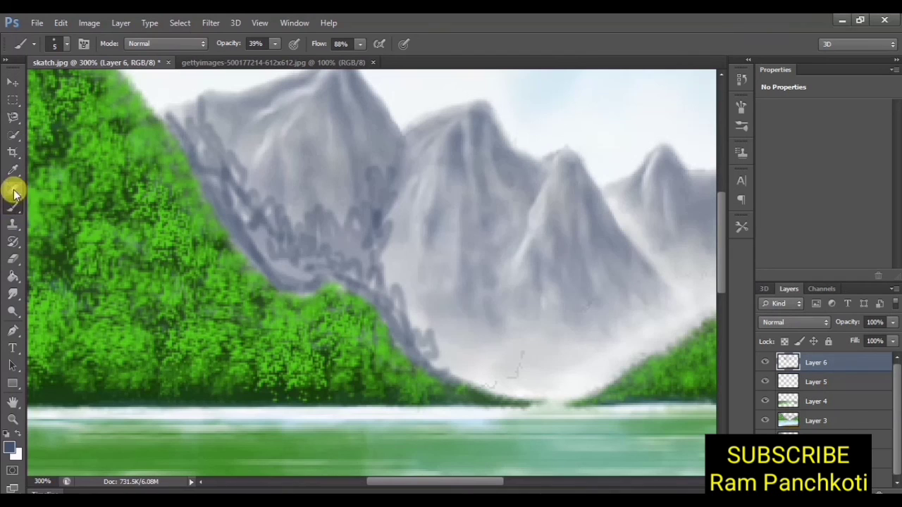
# Smear the grey strokes beside the left hill into a soft shadow on the mountain slope
pyautogui.click(13, 278)
pyautogui.click(15, 294)
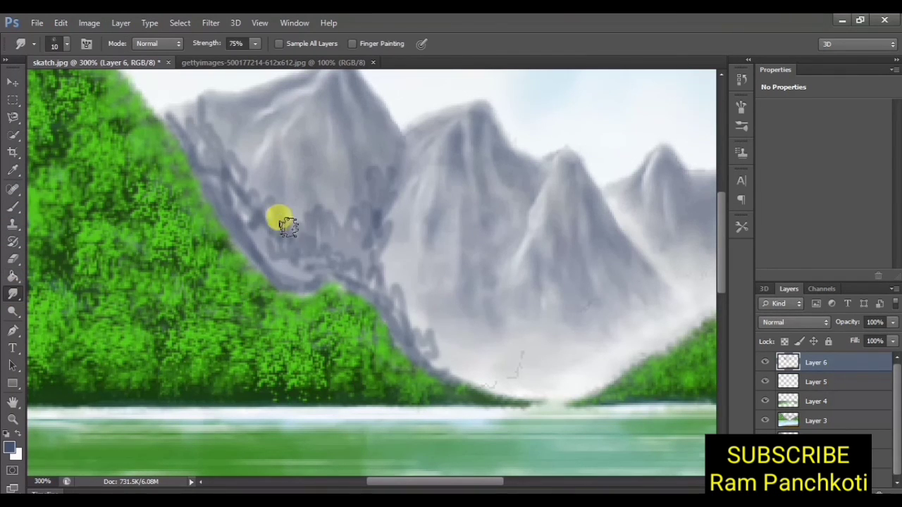
pyautogui.moveTo(282, 218)
pyautogui.mouseDown()
pyautogui.moveTo(258, 211)
pyautogui.moveTo(285, 264)
pyautogui.moveTo(314, 259)
pyautogui.moveTo(236, 242)
pyautogui.moveTo(257, 248)
pyautogui.moveTo(261, 205)
pyautogui.moveTo(247, 210)
pyautogui.moveTo(232, 171)
pyautogui.moveTo(234, 215)
pyautogui.moveTo(218, 153)
pyautogui.moveTo(211, 176)
pyautogui.moveTo(294, 218)
pyautogui.moveTo(323, 274)
pyautogui.moveTo(362, 261)
pyautogui.moveTo(272, 228)
pyautogui.moveTo(252, 246)
pyautogui.moveTo(391, 284)
pyautogui.moveTo(388, 246)
pyautogui.moveTo(414, 326)
pyautogui.moveTo(407, 317)
pyautogui.moveTo(437, 365)
pyautogui.moveTo(403, 246)
pyautogui.moveTo(385, 271)
pyautogui.moveTo(461, 268)
pyautogui.moveTo(482, 359)
pyautogui.moveTo(489, 302)
pyautogui.moveTo(486, 379)
pyautogui.moveTo(432, 358)
pyautogui.mouseUp()
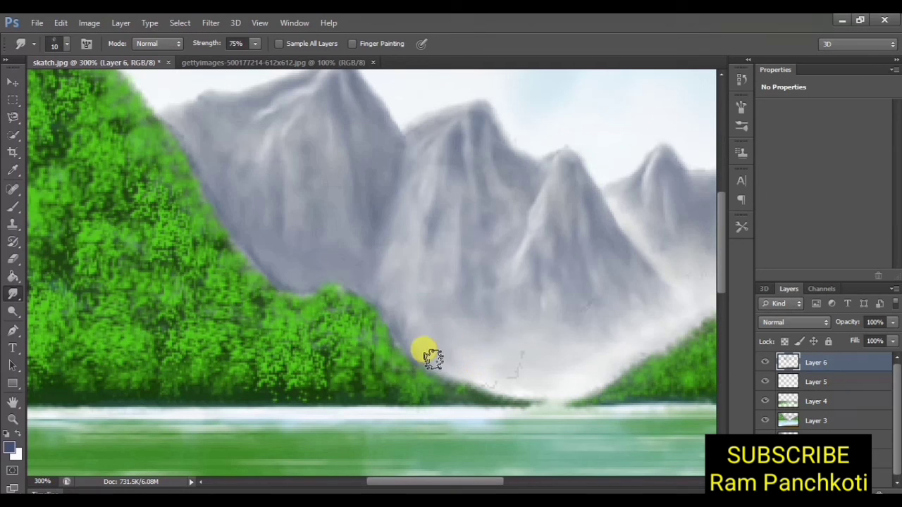
pyautogui.moveTo(491, 370); pyautogui.dragTo(470, 353)
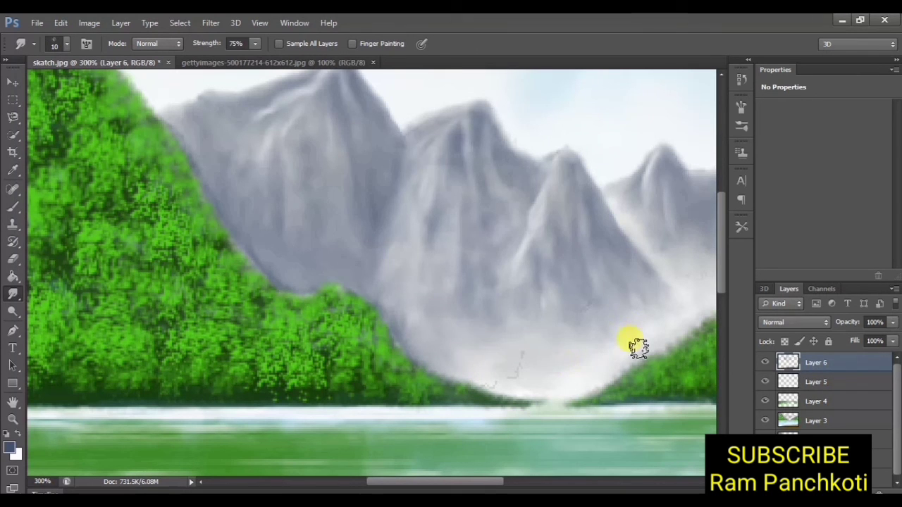
pyautogui.keyDown('alt'); pyautogui.click(521, 353); pyautogui.keyUp('alt')
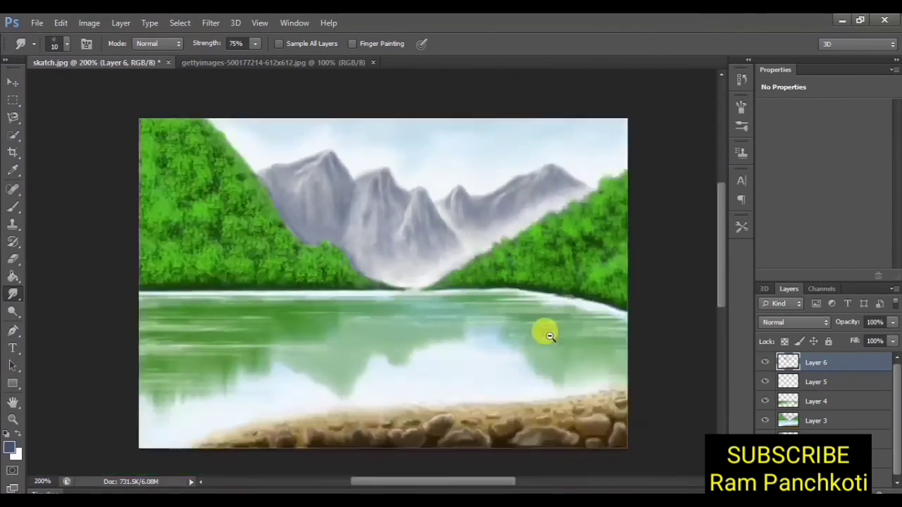
# Zoom in and smudge the shaded slope edge beside the left hill smooth
pyautogui.click(378, 258)
pyautogui.moveTo(301, 252)
pyautogui.mouseDown()
pyautogui.moveTo(310, 239)
pyautogui.moveTo(303, 238)
pyautogui.moveTo(317, 256)
pyautogui.moveTo(331, 234)
pyautogui.moveTo(369, 255)
pyautogui.moveTo(343, 301)
pyautogui.moveTo(336, 289)
pyautogui.moveTo(367, 317)
pyautogui.moveTo(306, 233)
pyautogui.moveTo(328, 236)
pyautogui.moveTo(325, 161)
pyautogui.moveTo(288, 181)
pyautogui.moveTo(327, 210)
pyautogui.moveTo(470, 228)
pyautogui.mouseUp()
pyautogui.keyDown('alt'); pyautogui.click(409, 260); pyautogui.keyUp('alt')
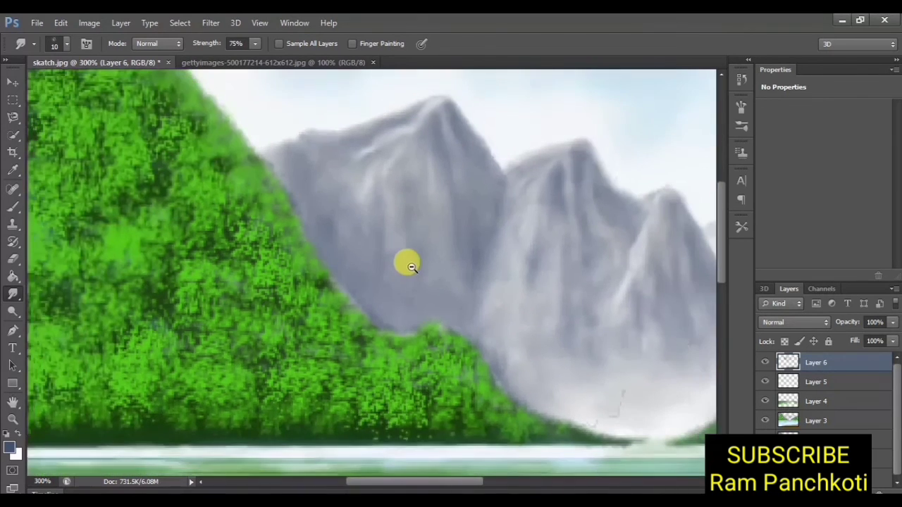
pyautogui.keyDown('alt'); pyautogui.click(419, 266); pyautogui.keyUp('alt')
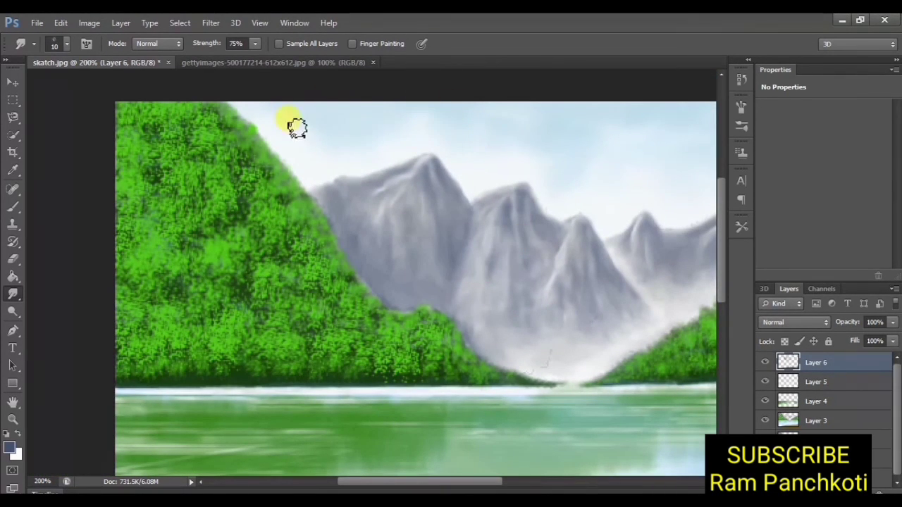
pyautogui.click(12, 258)
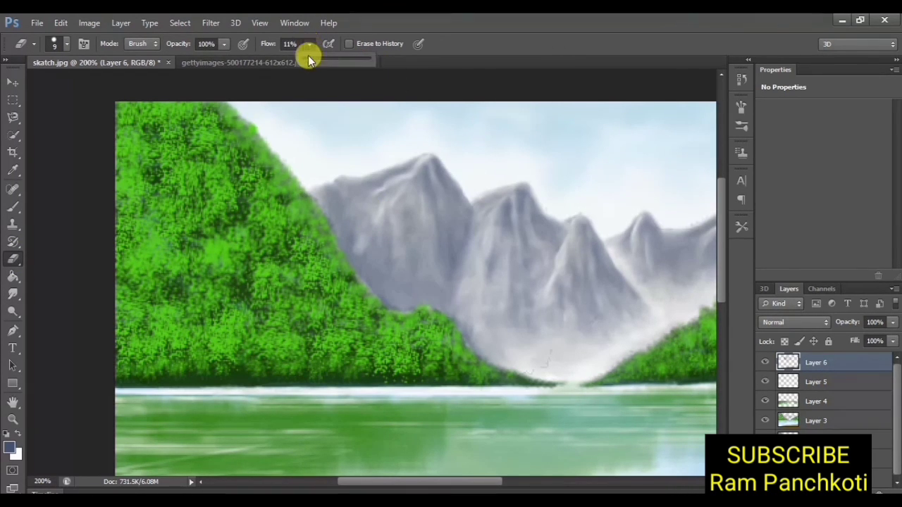
# Set eraser flow to 6% and faintly erase the mountain flank
pyautogui.moveTo(308, 55); pyautogui.dragTo(300, 56)
pyautogui.moveTo(358, 212)
pyautogui.mouseDown()
pyautogui.moveTo(396, 216)
pyautogui.moveTo(374, 273)
pyautogui.moveTo(336, 214)
pyautogui.moveTo(318, 244)
pyautogui.moveTo(364, 231)
pyautogui.moveTo(355, 280)
pyautogui.moveTo(345, 210)
pyautogui.moveTo(323, 257)
pyautogui.moveTo(378, 326)
pyautogui.moveTo(383, 246)
pyautogui.moveTo(388, 318)
pyautogui.moveTo(439, 310)
pyautogui.moveTo(554, 84)
pyautogui.mouseUp()
pyautogui.click(386, 270)
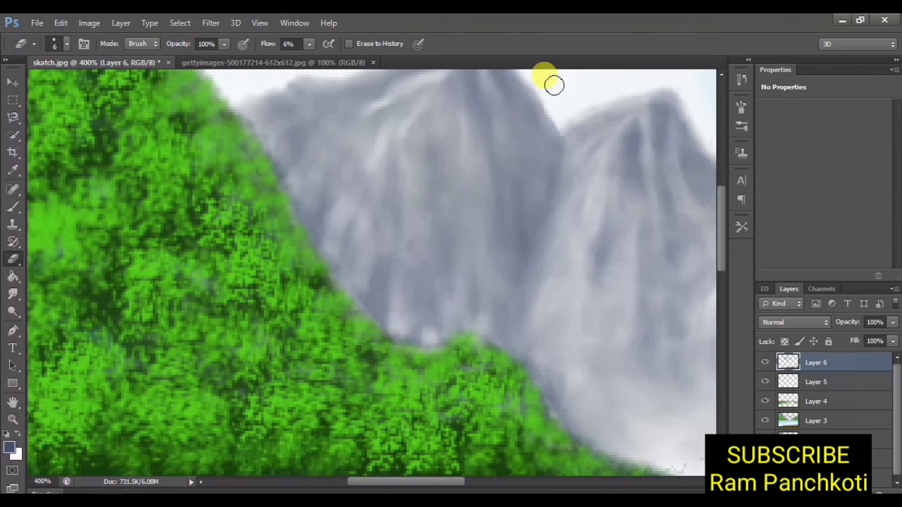
pyautogui.keyDown('alt'); pyautogui.click(503, 256); pyautogui.keyUp('alt')
pyautogui.keyDown('alt'); pyautogui.click(540, 258); pyautogui.keyUp('alt')
pyautogui.keyDown('alt'); pyautogui.click(545, 264); pyautogui.keyUp('alt')
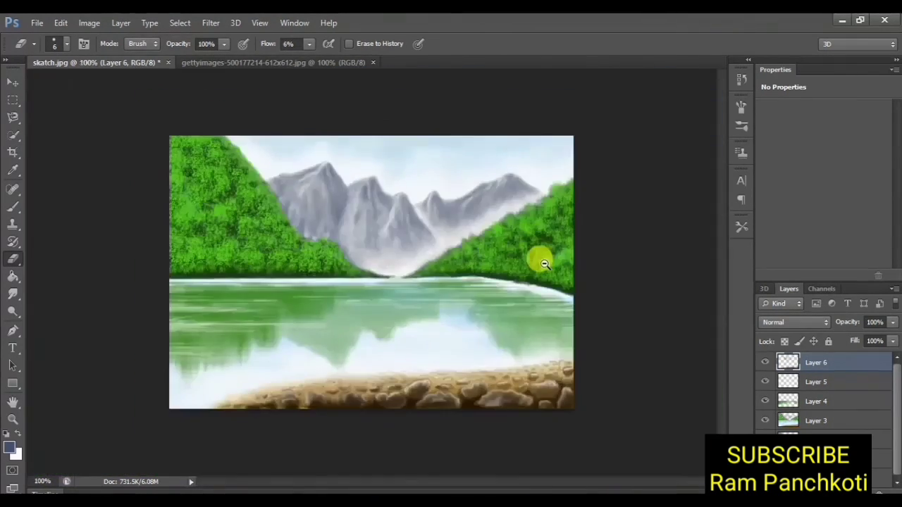
# Lightly erase the flank above the treeline and soften the mist edge
pyautogui.keyDown('ctrl'); pyautogui.click(310, 257); pyautogui.keyUp('ctrl')
pyautogui.keyDown('ctrl'); pyautogui.click(310, 257); pyautogui.keyUp('ctrl')
pyautogui.moveTo(306, 195)
pyautogui.mouseDown()
pyautogui.moveTo(317, 209)
pyautogui.moveTo(332, 145)
pyautogui.moveTo(357, 203)
pyautogui.moveTo(418, 210)
pyautogui.moveTo(392, 212)
pyautogui.mouseUp()
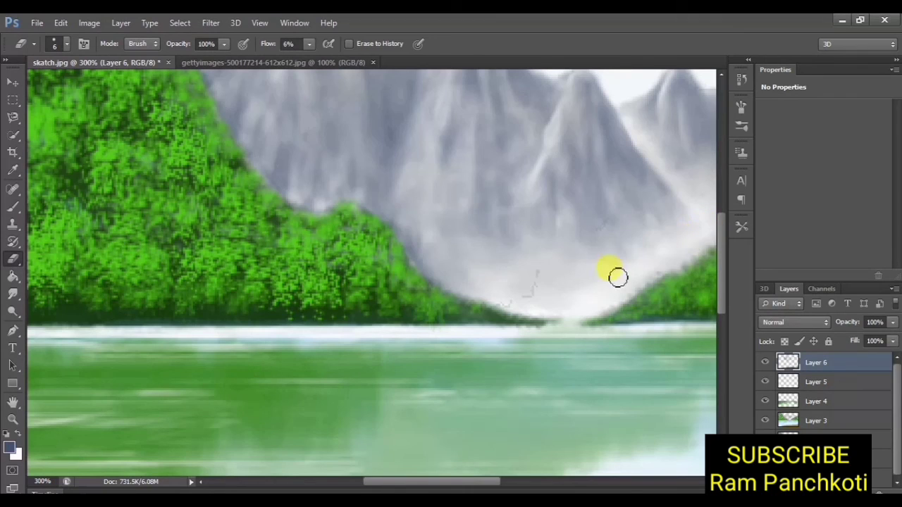
pyautogui.moveTo(617, 277)
pyautogui.mouseDown()
pyautogui.moveTo(539, 286)
pyautogui.moveTo(662, 265)
pyautogui.mouseUp()
pyautogui.keyDown('alt'); pyautogui.click(631, 264); pyautogui.keyUp('alt')
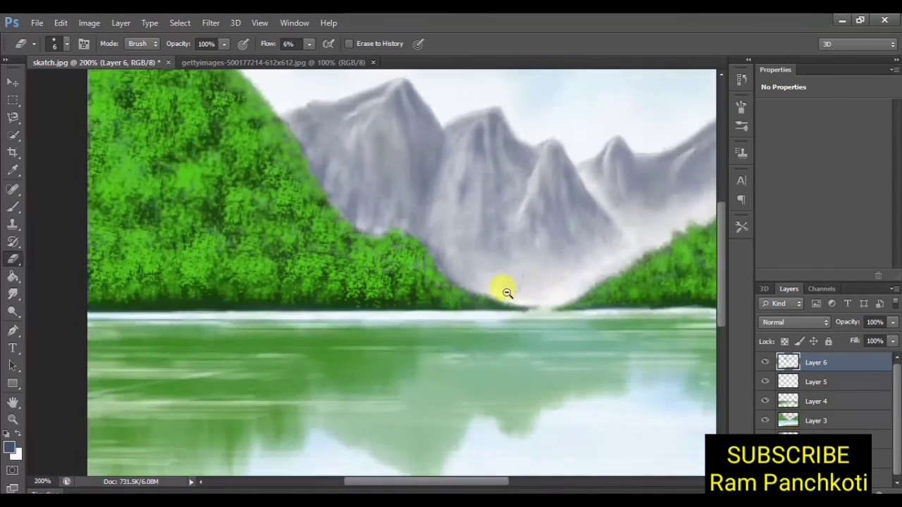
pyautogui.hotkey('ctrl', '0')
pyautogui.press('b')
pyautogui.press('x')
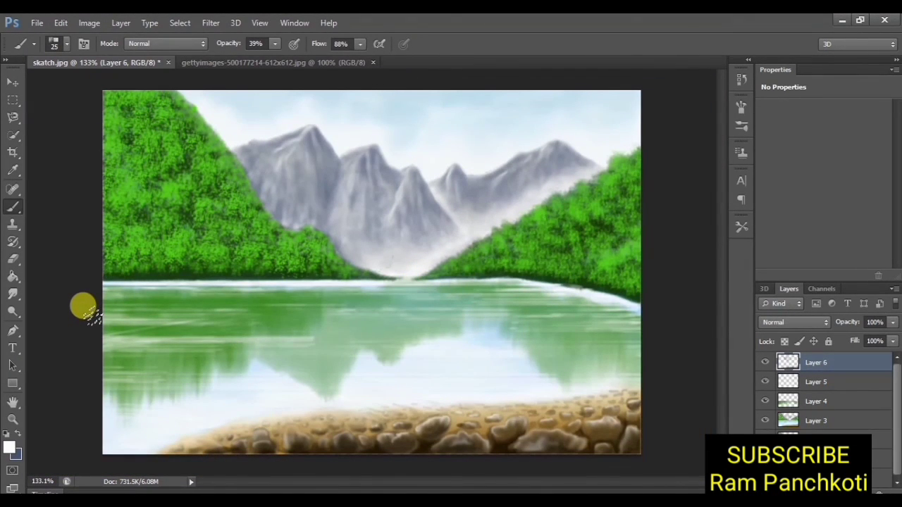
# Paint soft white horizontal streaks across the green lake for reflected light
pyautogui.moveTo(83, 308); pyautogui.dragTo(432, 329)
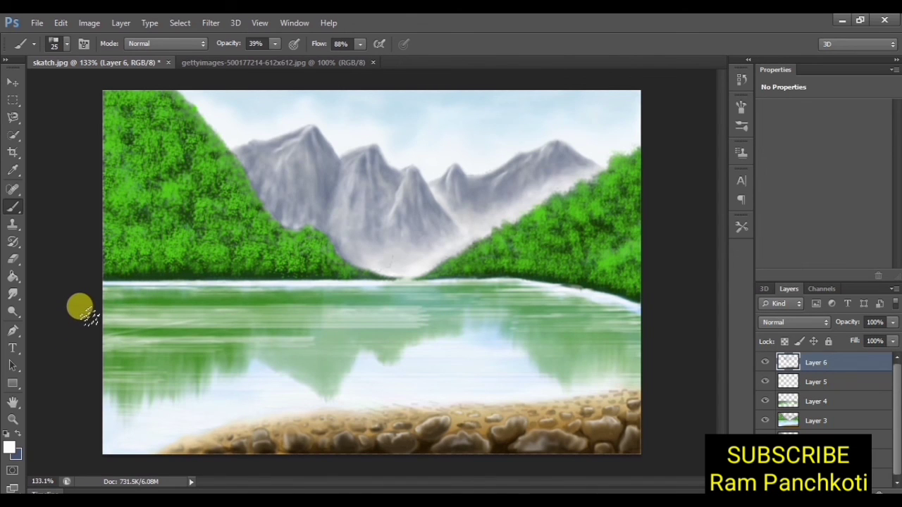
pyautogui.press('e')
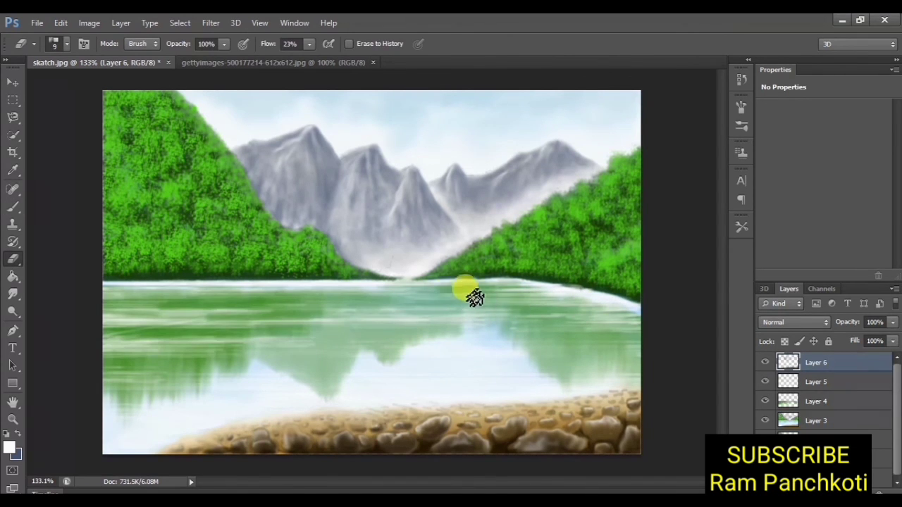